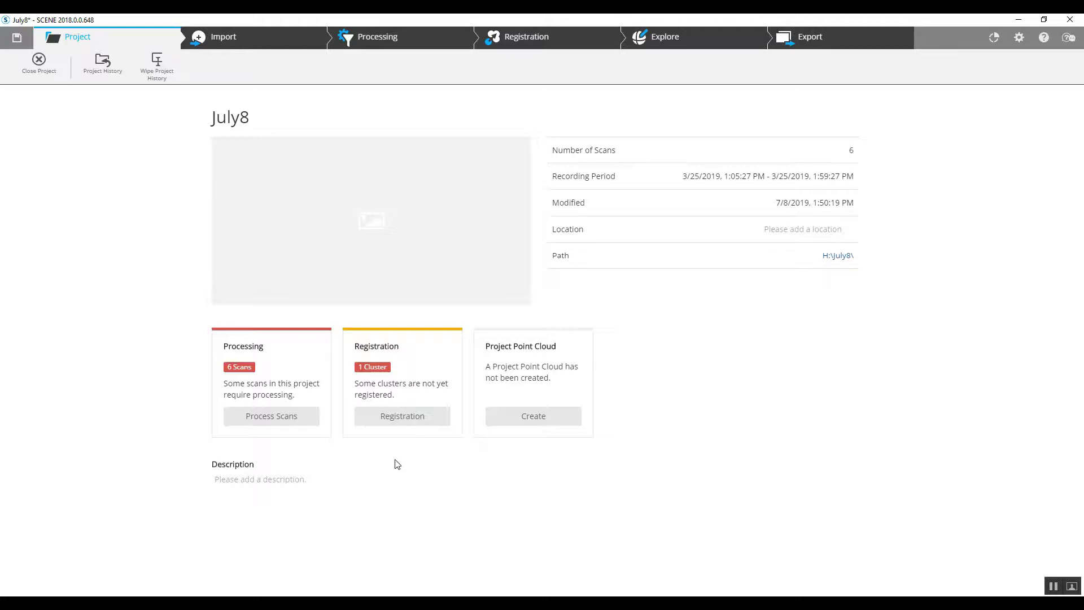
Open the Registration dashboard for project July8 from the Registration card
{"action": "left_click", "coordinate": [402, 417]}
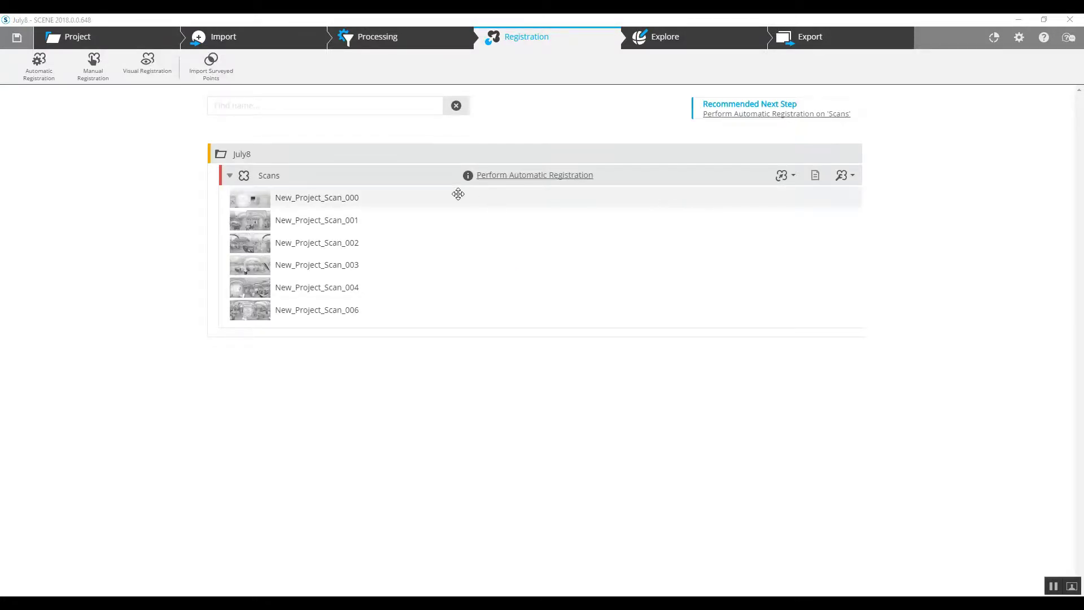
Start automatic registration of the Scans cluster from its recommended registration step
{"action": "left_click", "coordinate": [526, 180]}
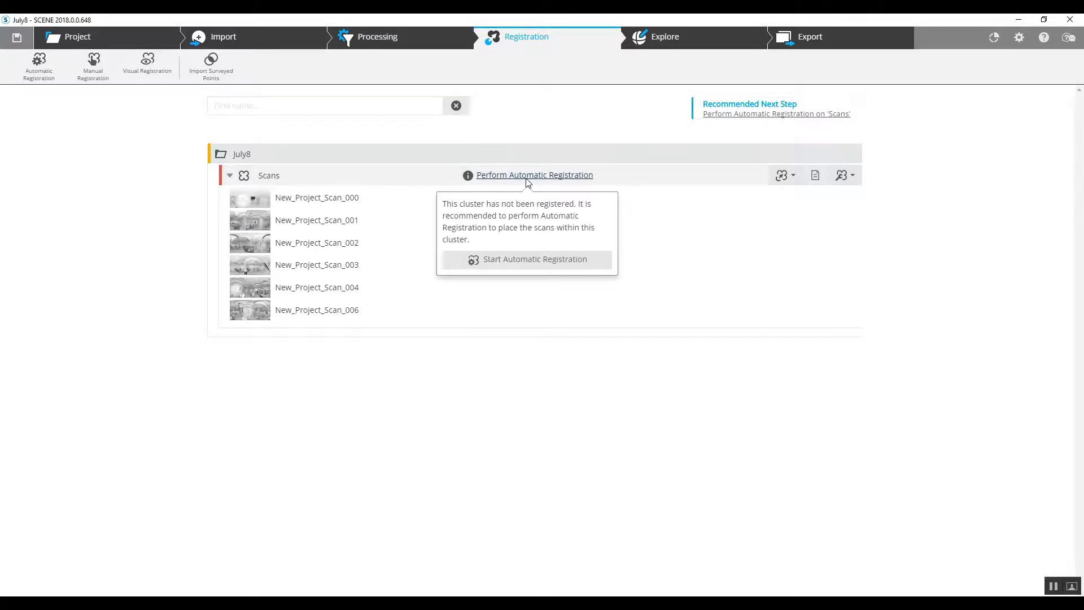
{"action": "left_click", "coordinate": [525, 263]}
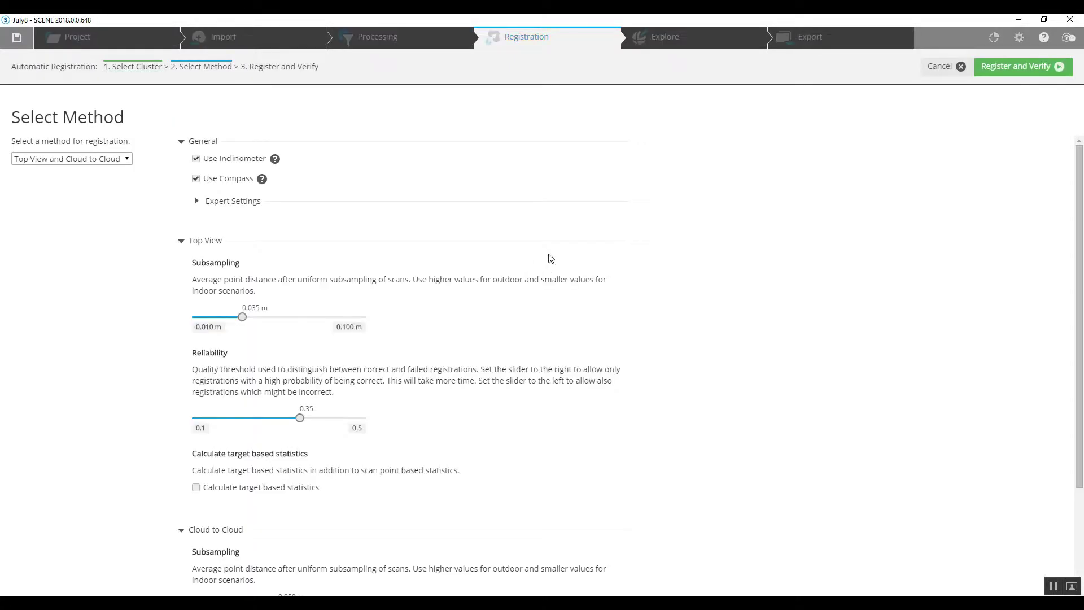
Review the Select Method settings and expand the registration method list
{"action": "scroll", "coordinate": [572, 254], "scroll_direction": "down", "scroll_amount": 3}
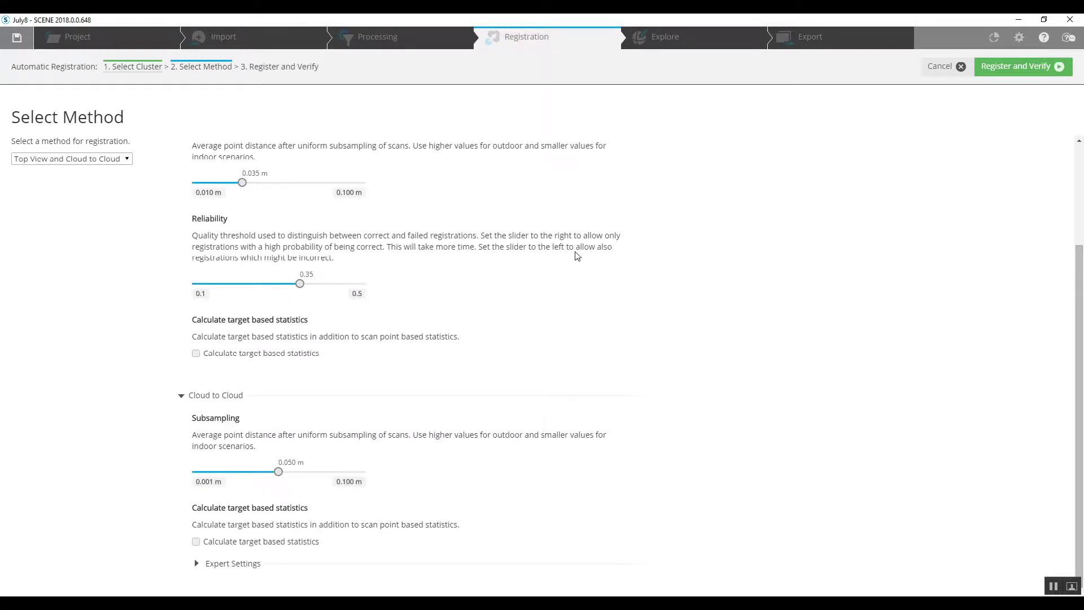
{"action": "scroll", "coordinate": [537, 401], "scroll_direction": "up", "scroll_amount": 3}
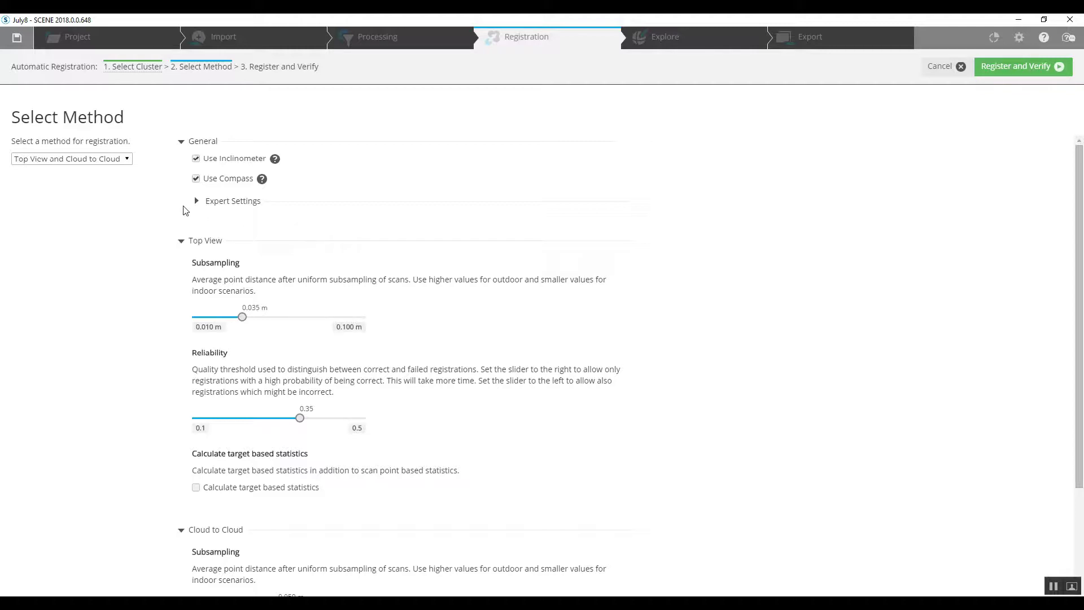
{"action": "scroll", "coordinate": [478, 362], "scroll_direction": "down", "scroll_amount": 1}
{"action": "scroll", "coordinate": [478, 362], "scroll_direction": "down", "scroll_amount": 1}
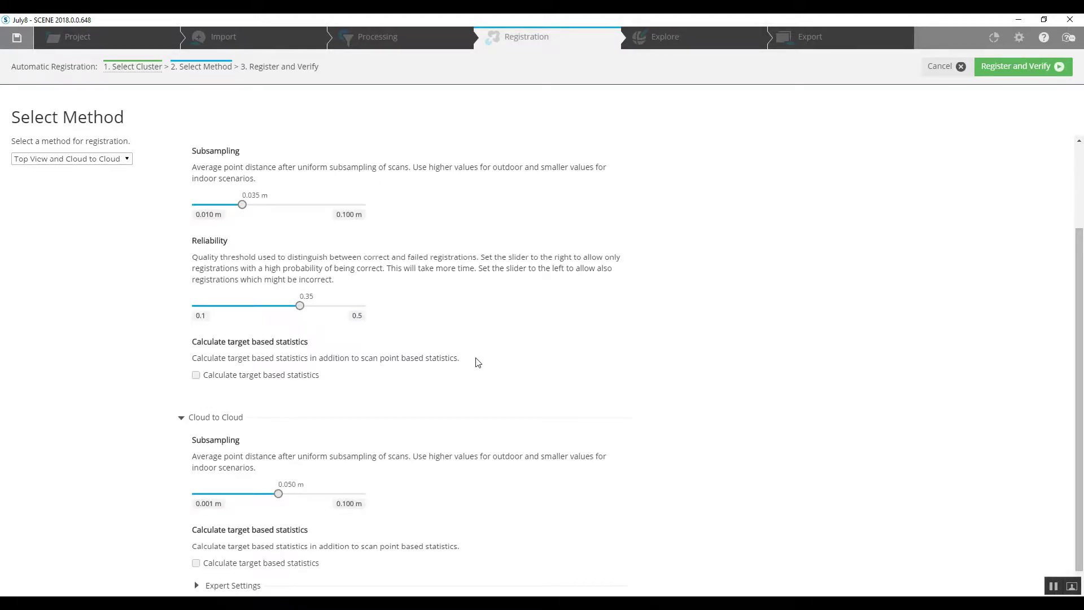
{"action": "left_click", "coordinate": [47, 164]}
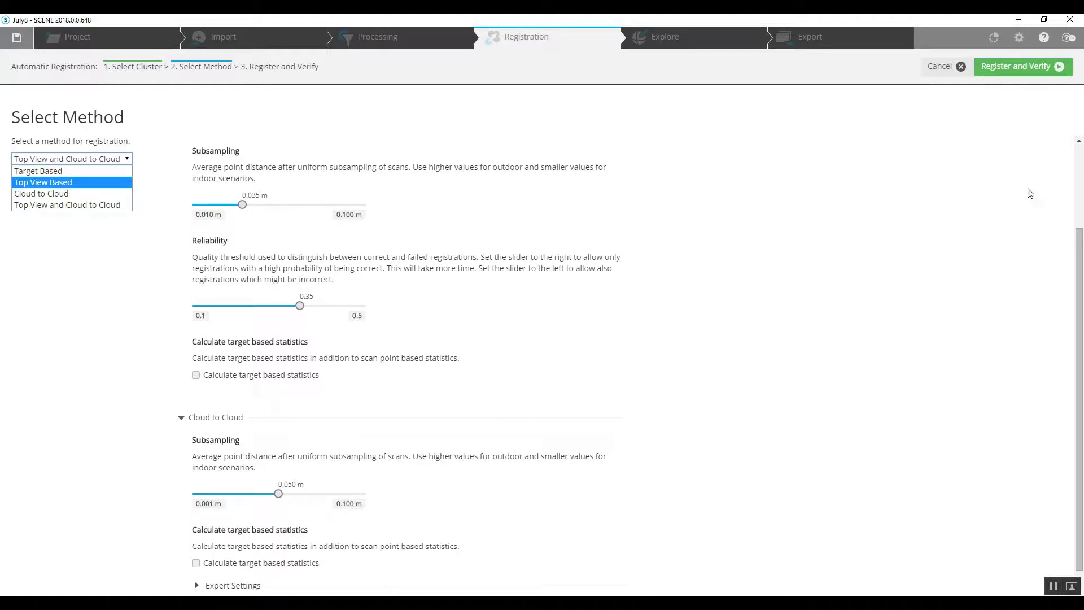
Keep Top View and Cloud to Cloud as the method and run Register and Verify
{"action": "left_click", "coordinate": [692, 294]}
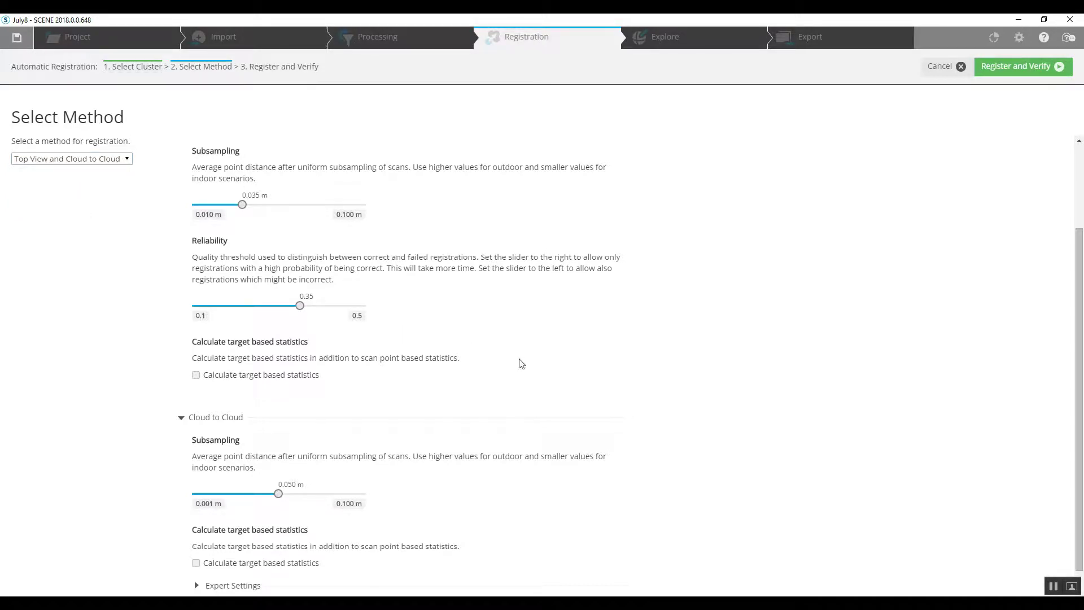
{"action": "scroll", "coordinate": [522, 363], "scroll_direction": "down", "scroll_amount": 1}
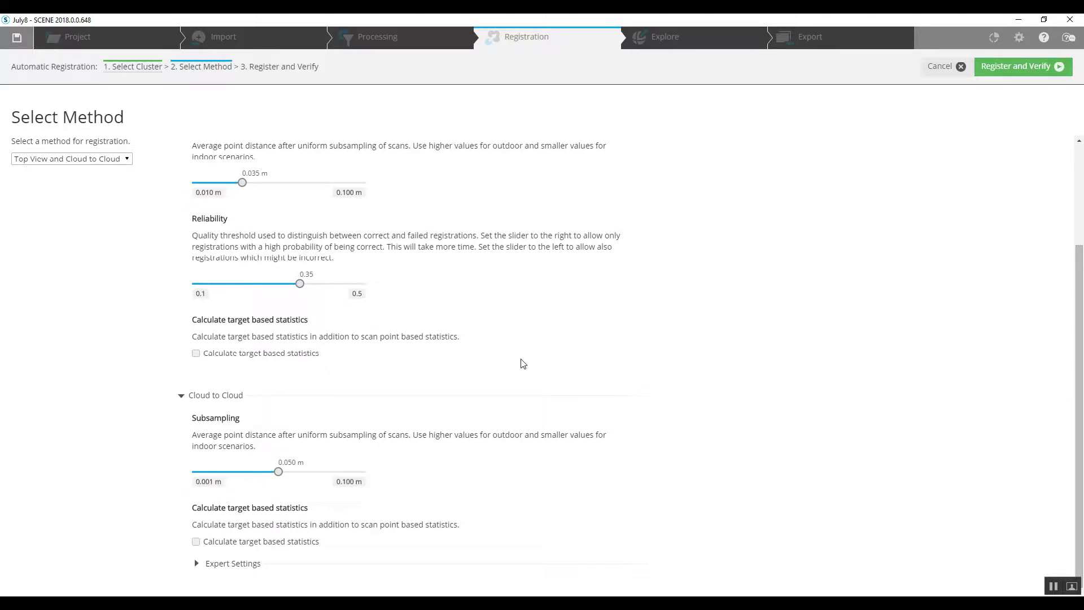
{"action": "scroll", "coordinate": [802, 354], "scroll_direction": "up", "scroll_amount": 3}
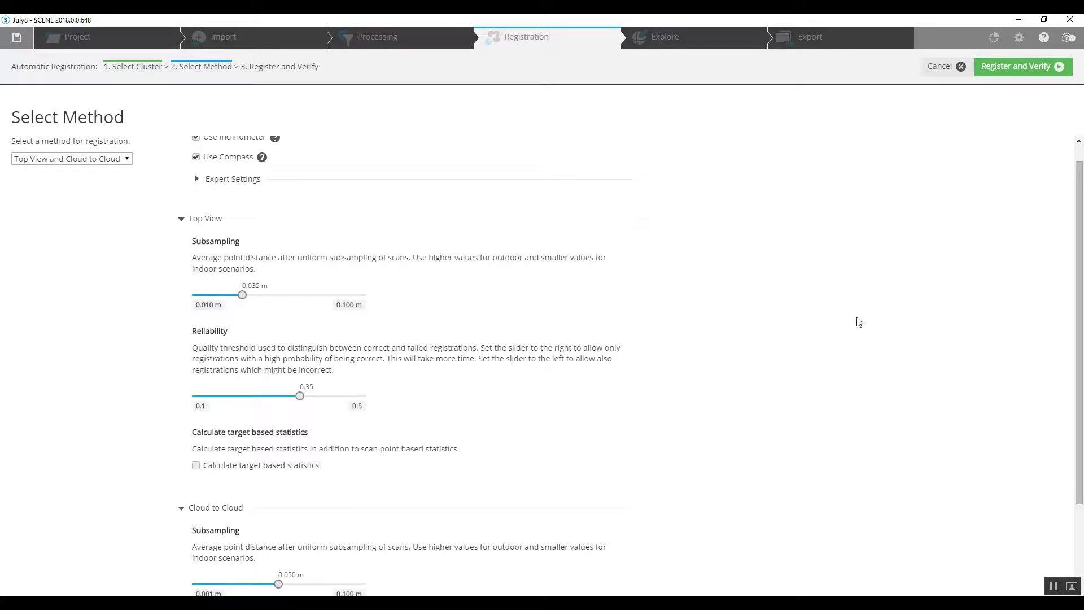
{"action": "scroll", "coordinate": [985, 201], "scroll_direction": "up", "scroll_amount": 1}
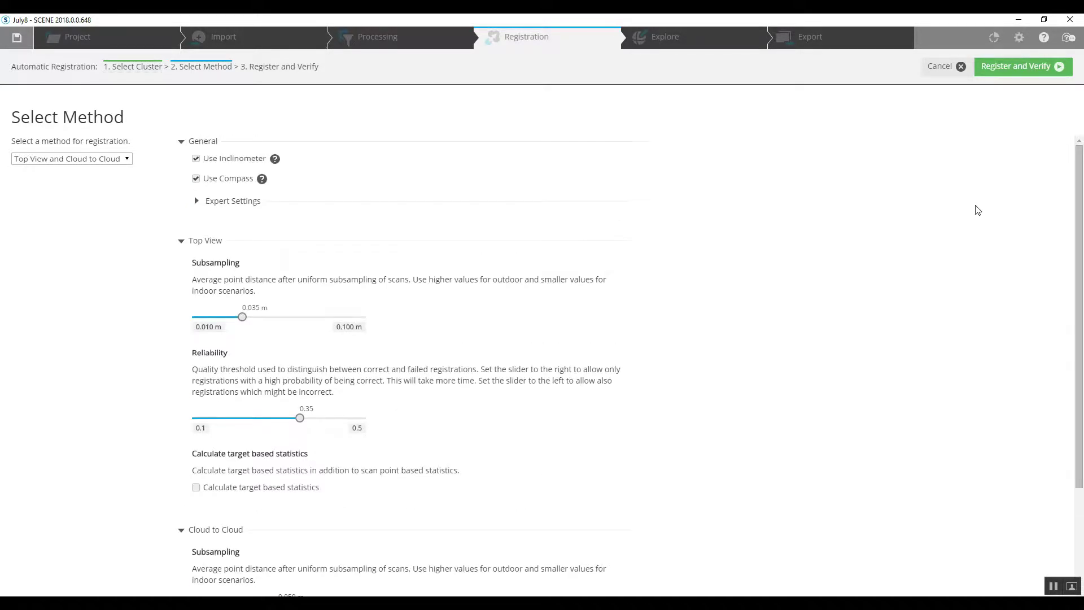
{"action": "left_click", "coordinate": [995, 72]}
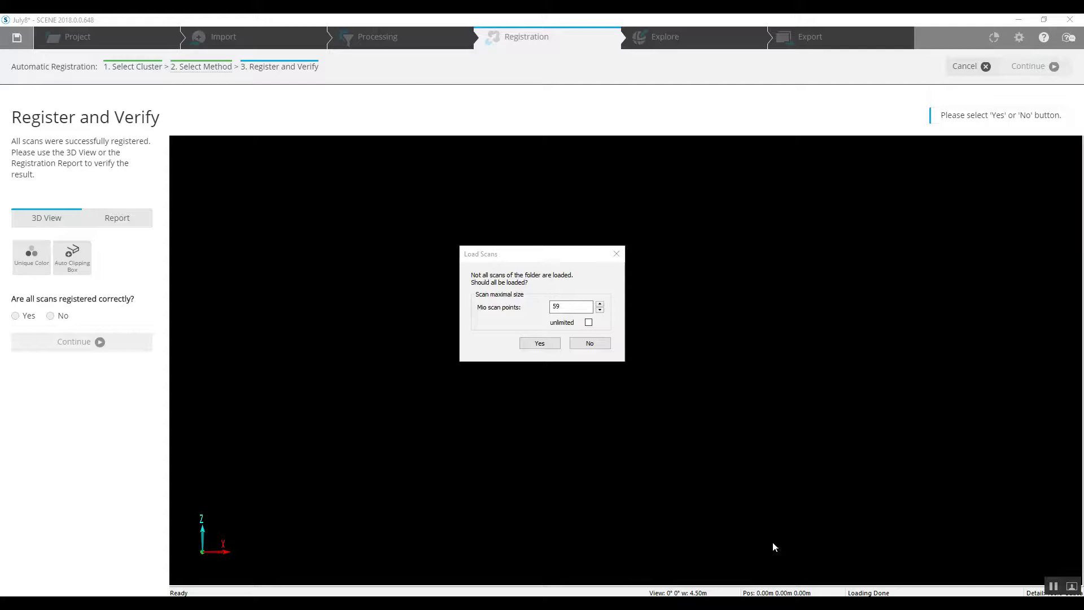
Load all scans for verification, inspect the 3D view, and view the Scans registration report
{"action": "left_click", "coordinate": [539, 343]}
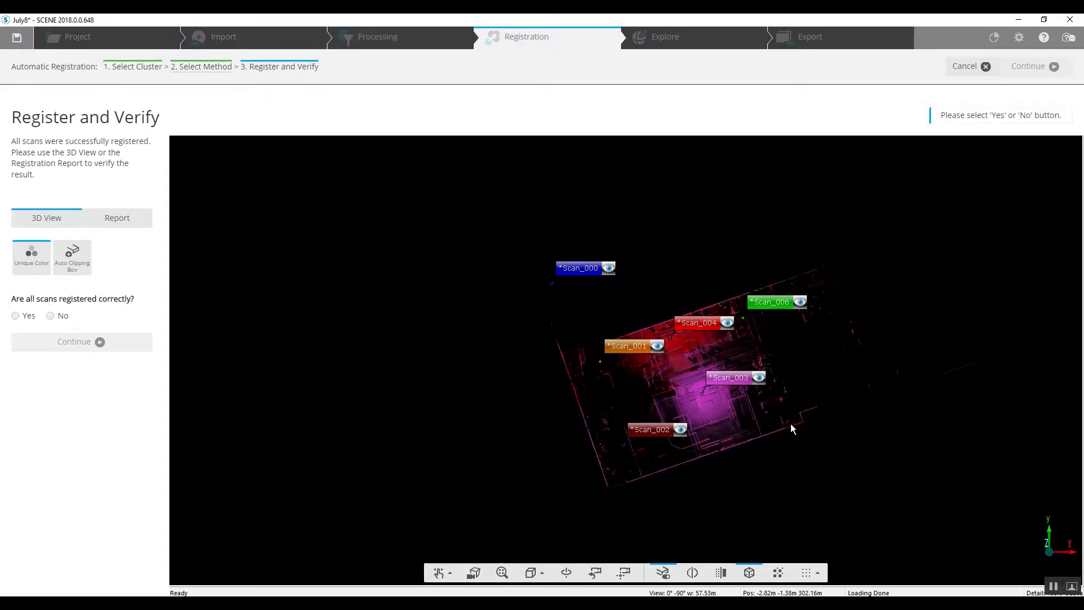
{"action": "scroll", "coordinate": [790, 424], "scroll_direction": "up", "scroll_amount": 1}
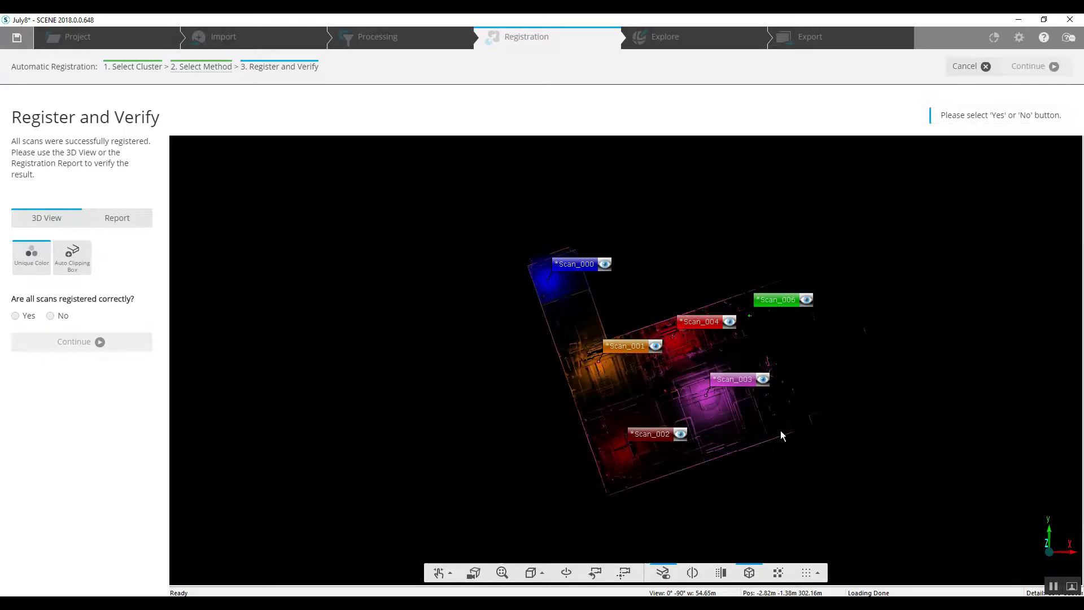
{"action": "scroll", "coordinate": [751, 438], "scroll_direction": "down", "scroll_amount": 1}
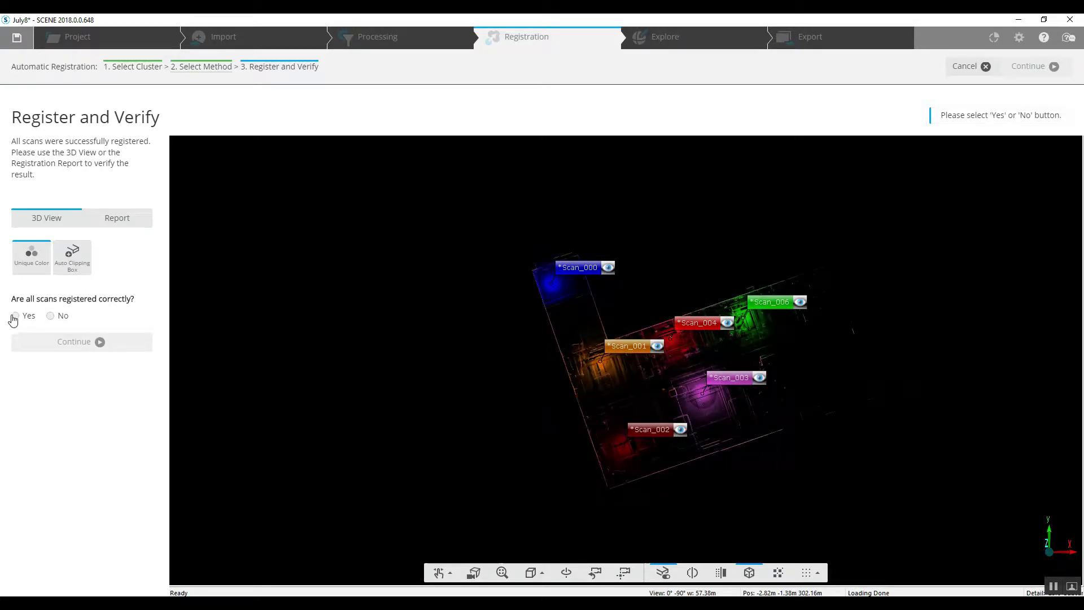
{"action": "left_click", "coordinate": [125, 221]}
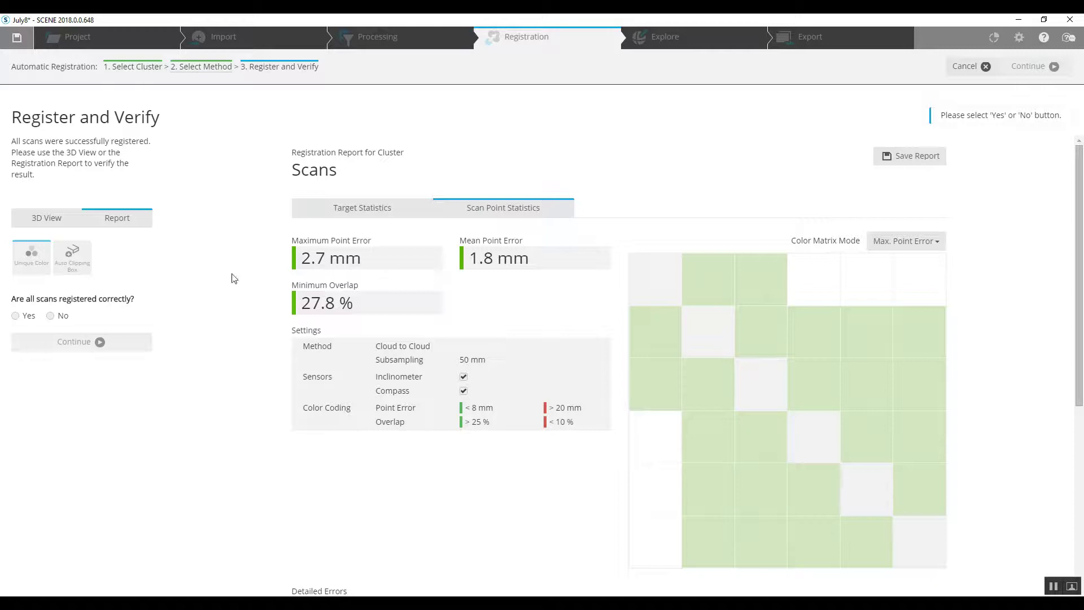
Confirm the scans are registered correctly, finish the wizard, and switch to the Explore workspace
{"action": "left_click", "coordinate": [41, 215]}
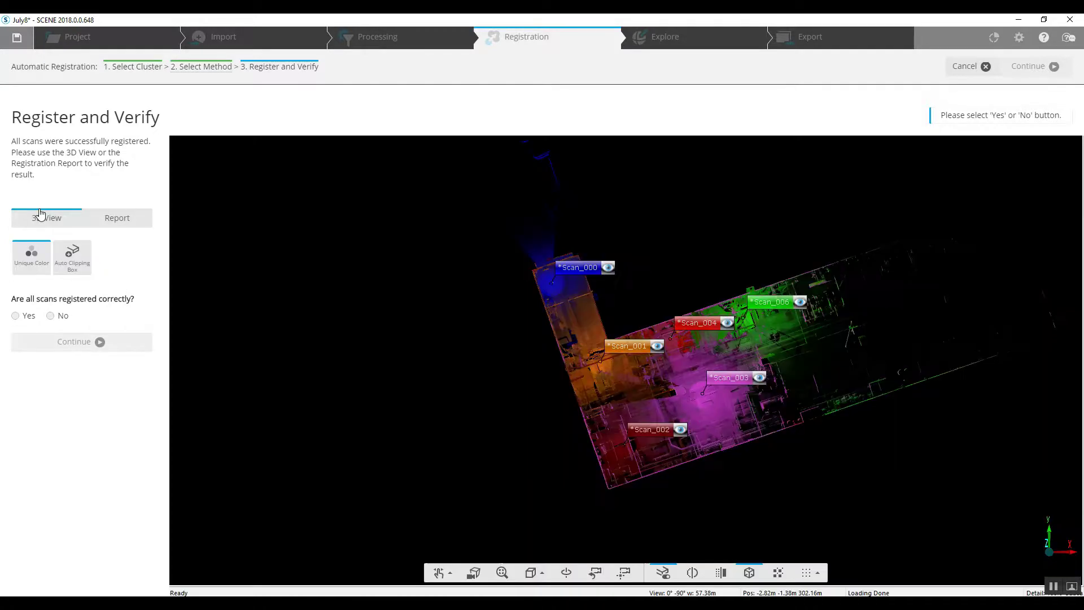
{"action": "left_click", "coordinate": [16, 316]}
{"action": "left_click", "coordinate": [68, 345]}
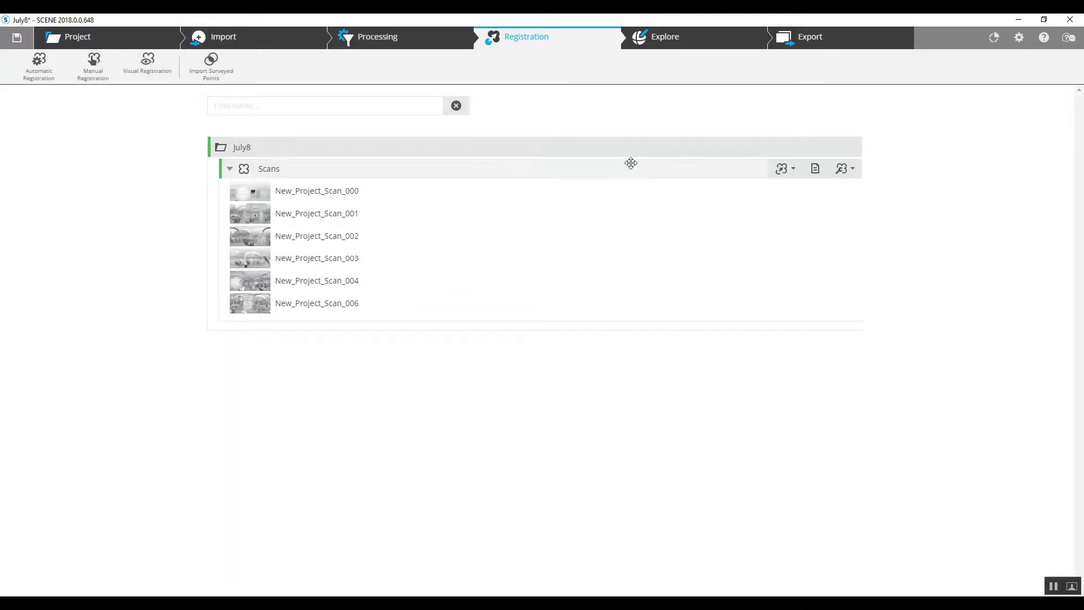
{"action": "left_click", "coordinate": [667, 41]}
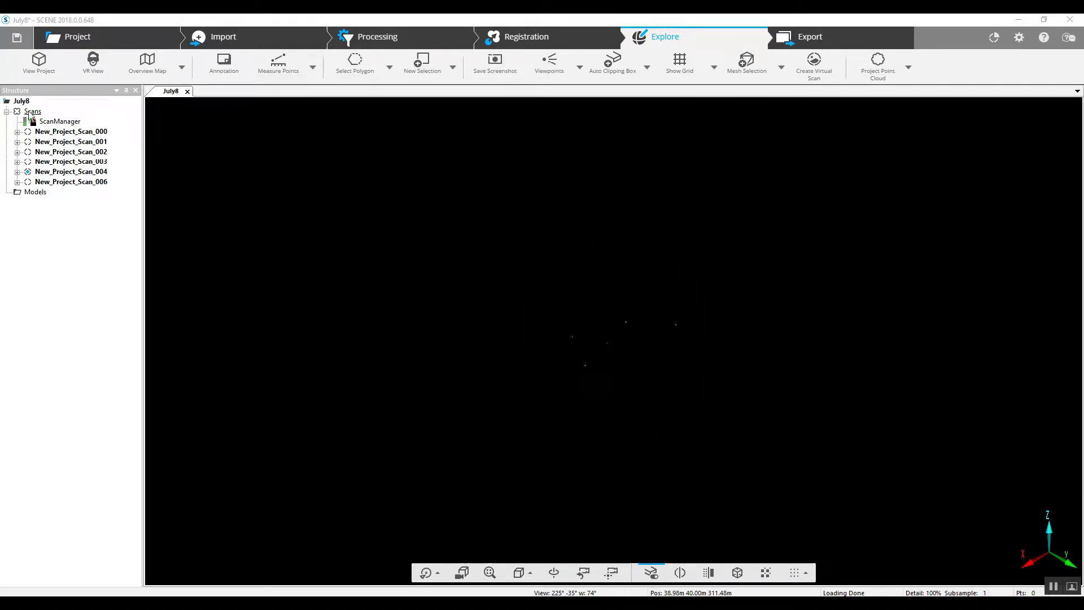
Select ScanManager and then the Scans folder in the Structure tree, bringing up its context menu
{"action": "left_click", "coordinate": [45, 121]}
{"action": "left_click", "coordinate": [29, 114]}
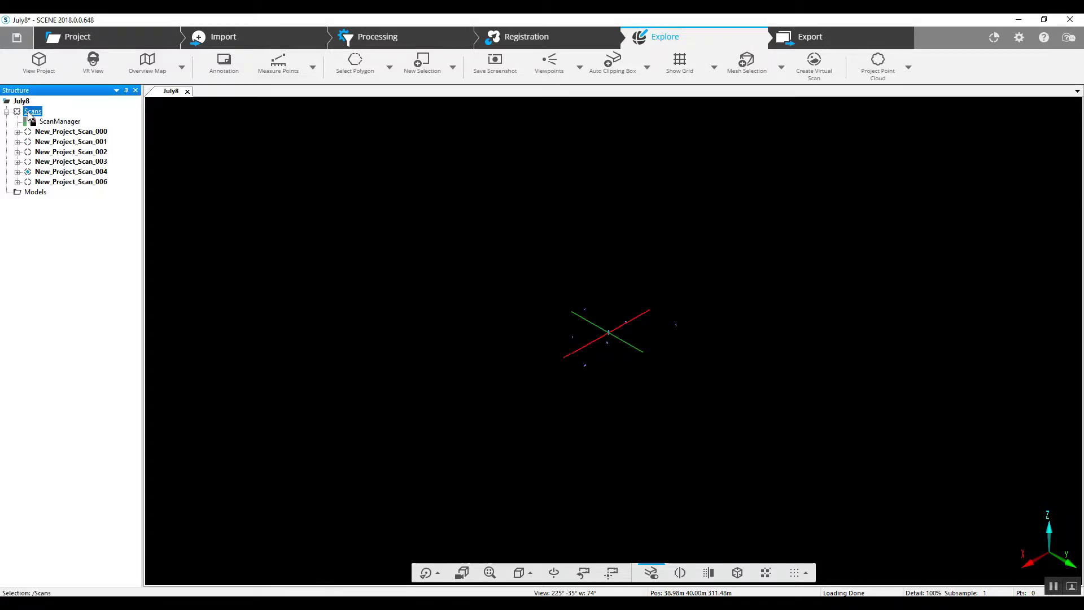
{"action": "right_click", "coordinate": [30, 115]}
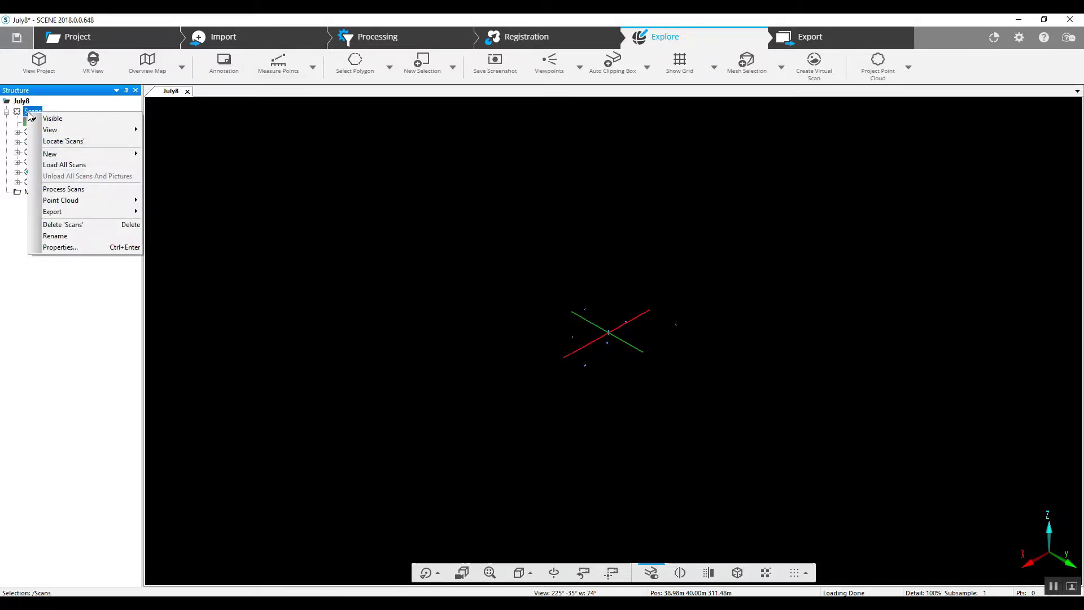
Load all six scans into the merged point cloud, then bring up the General settings page
{"action": "left_click", "coordinate": [54, 165]}
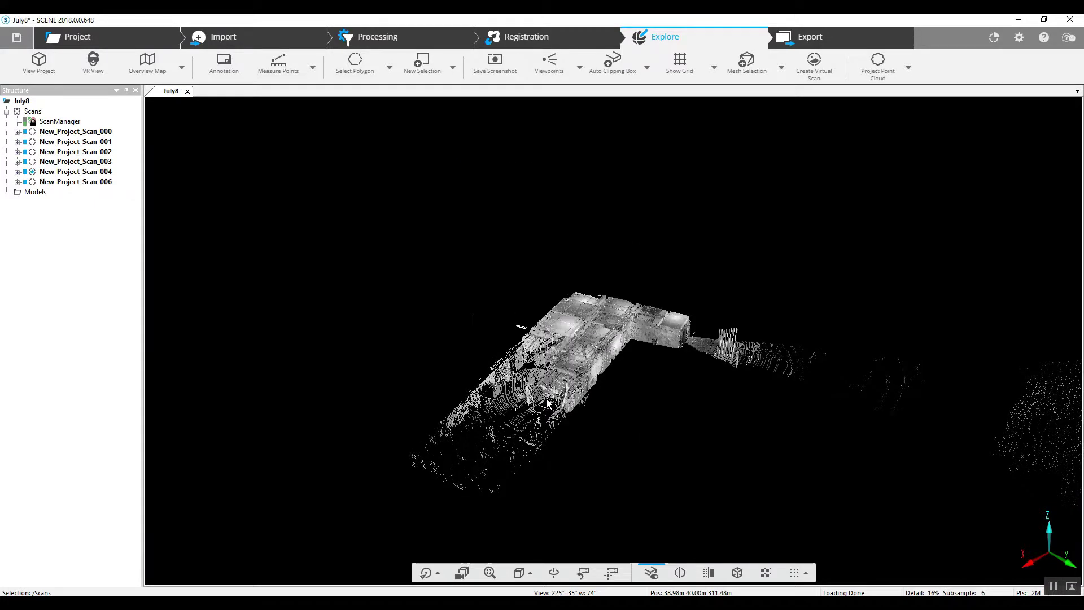
{"action": "left_click", "coordinate": [1018, 39]}
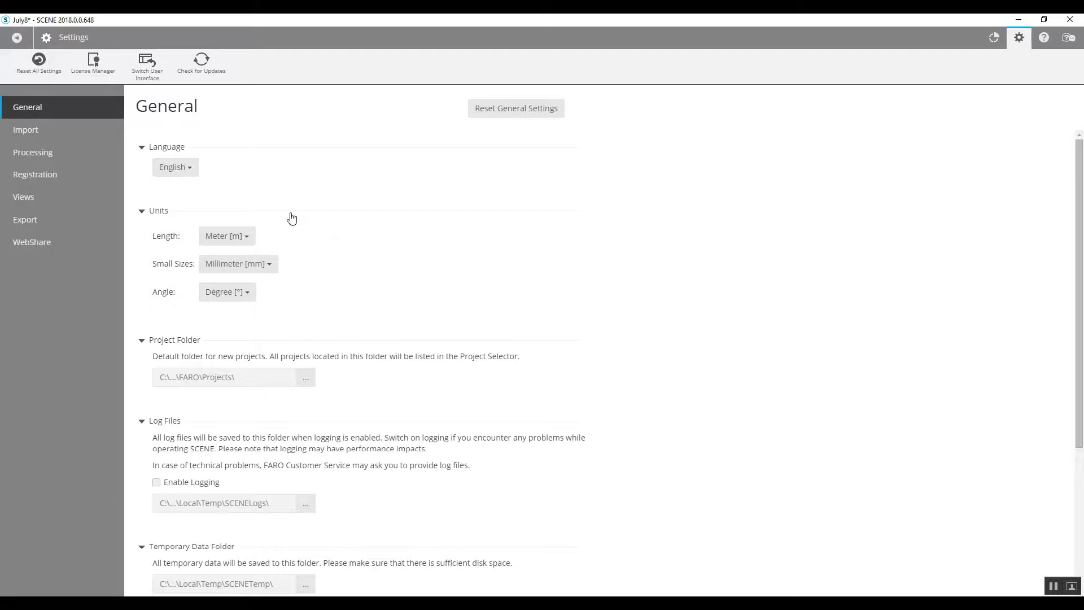
{"action": "scroll", "coordinate": [570, 347], "scroll_direction": "down", "scroll_amount": 3}
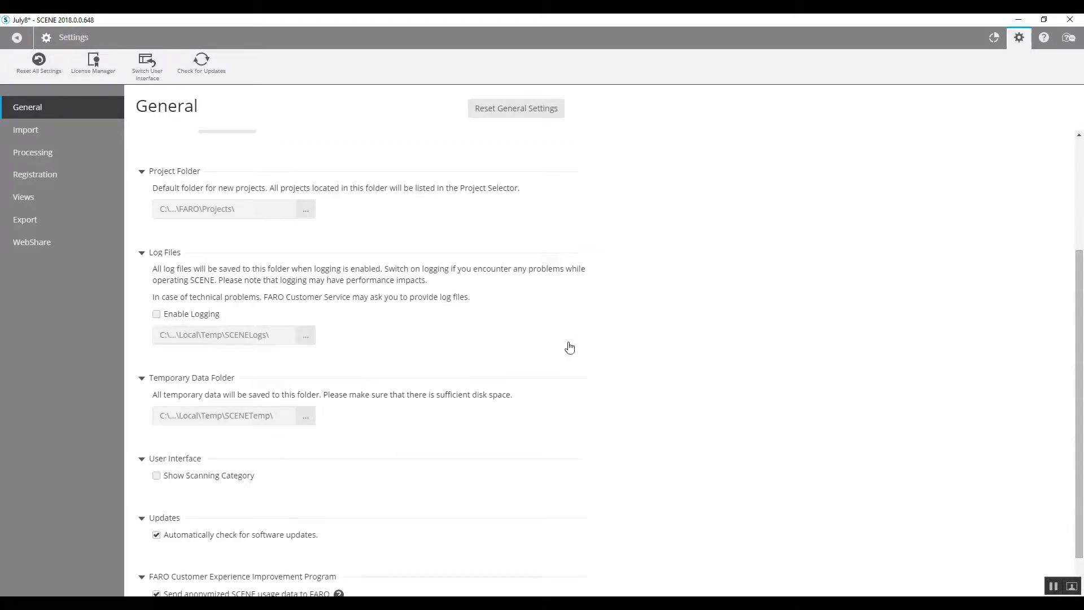
{"action": "left_click", "coordinate": [31, 151]}
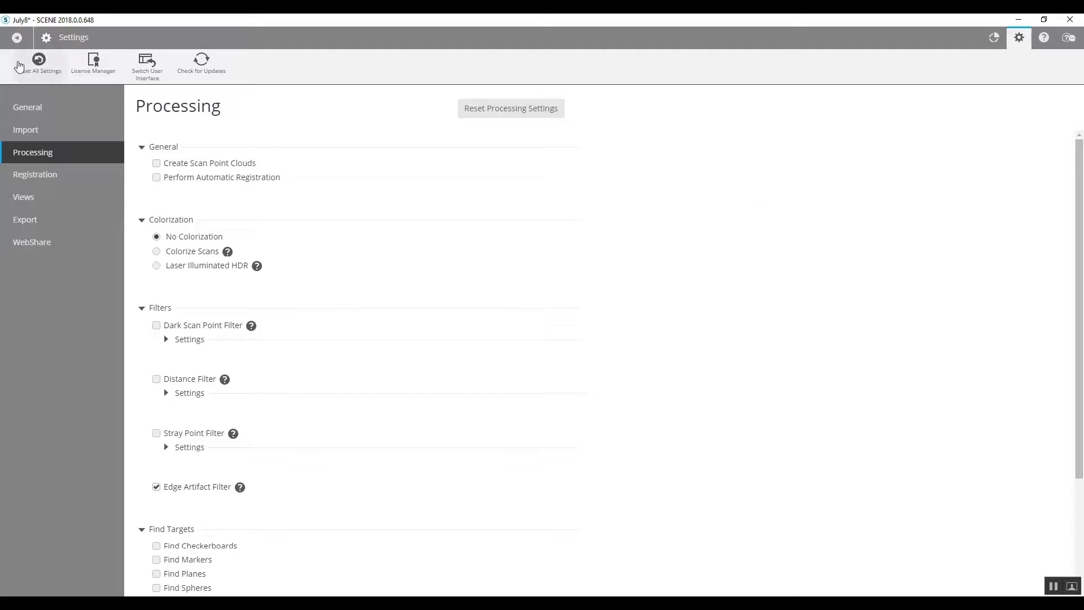
{"action": "left_click", "coordinate": [17, 40]}
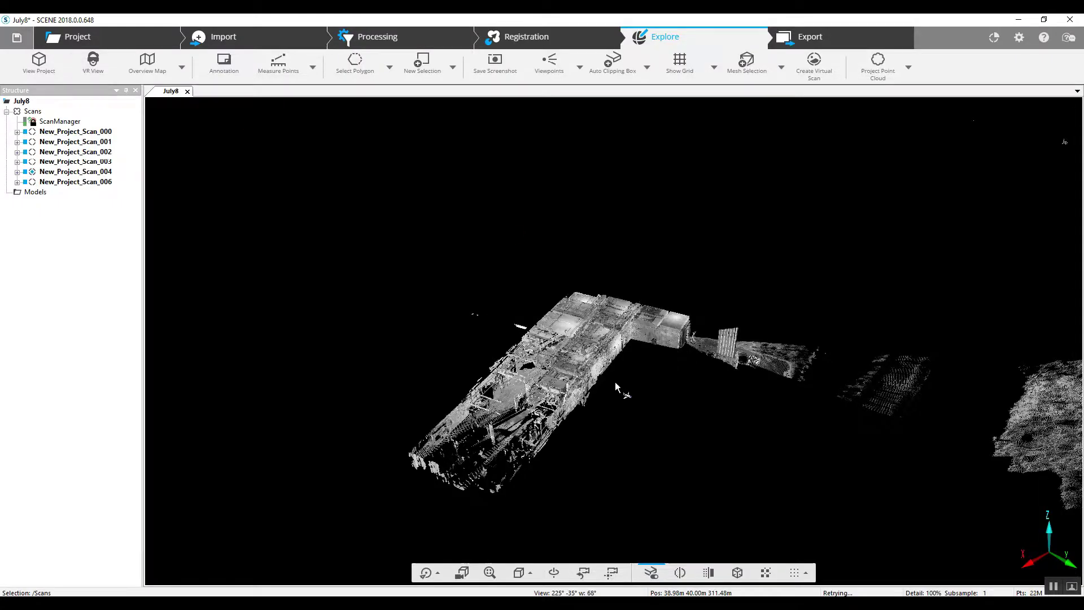
Open New_Project_Scan_000 in its own scan view
{"action": "scroll", "coordinate": [612, 380], "scroll_direction": "up", "scroll_amount": 5}
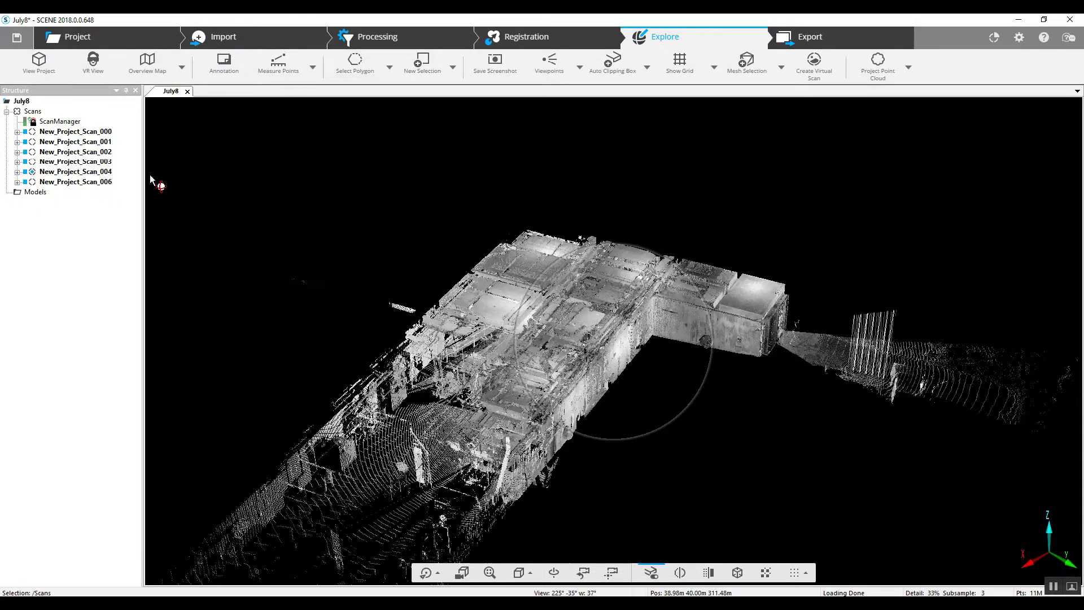
{"action": "left_click", "coordinate": [85, 132]}
{"action": "double_click", "coordinate": [102, 135]}
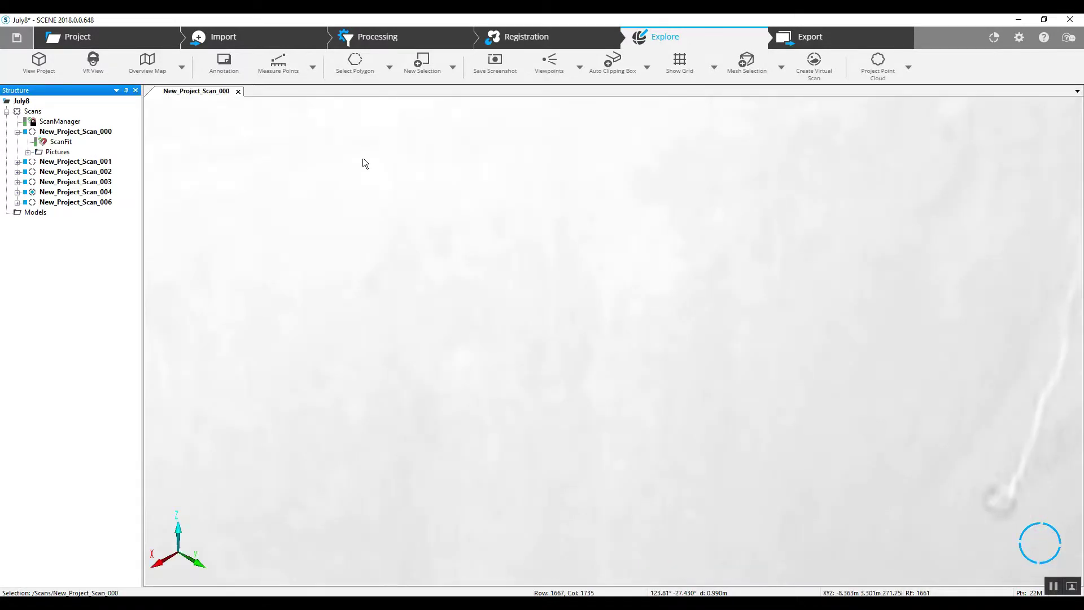
{"action": "scroll", "coordinate": [950, 461], "scroll_direction": "down", "scroll_amount": 5}
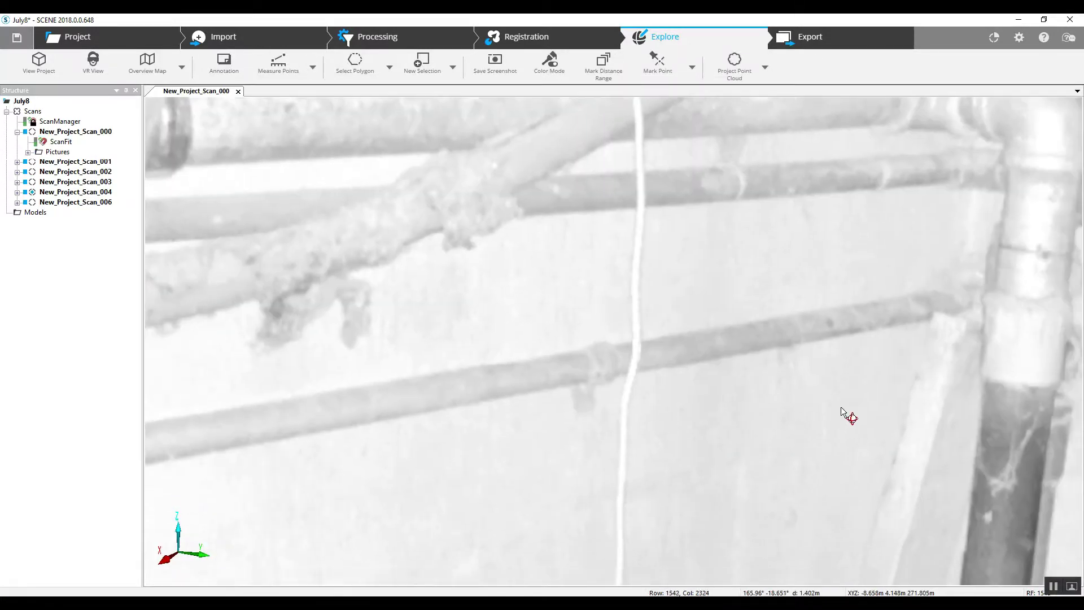
{"action": "scroll", "coordinate": [460, 300], "scroll_direction": "up", "scroll_amount": 8}
Look around the corridor at the tractor, carts, containers, ceiling pipes and right-hand wall pipes
{"action": "mouse_move", "coordinate": [571, 333]}
{"action": "left_mouse_down"}
{"action": "mouse_move", "coordinate": [537, 354]}
{"action": "mouse_move", "coordinate": [552, 339]}
{"action": "mouse_move", "coordinate": [649, 341]}
{"action": "mouse_move", "coordinate": [539, 351]}
{"action": "mouse_move", "coordinate": [676, 320]}
{"action": "mouse_move", "coordinate": [687, 385]}
{"action": "mouse_move", "coordinate": [637, 293]}
{"action": "mouse_move", "coordinate": [608, 390]}
{"action": "mouse_move", "coordinate": [784, 440]}
{"action": "mouse_move", "coordinate": [808, 506]}
{"action": "mouse_move", "coordinate": [753, 318]}
{"action": "mouse_move", "coordinate": [638, 337]}
{"action": "mouse_move", "coordinate": [617, 252]}
{"action": "left_mouse_up"}
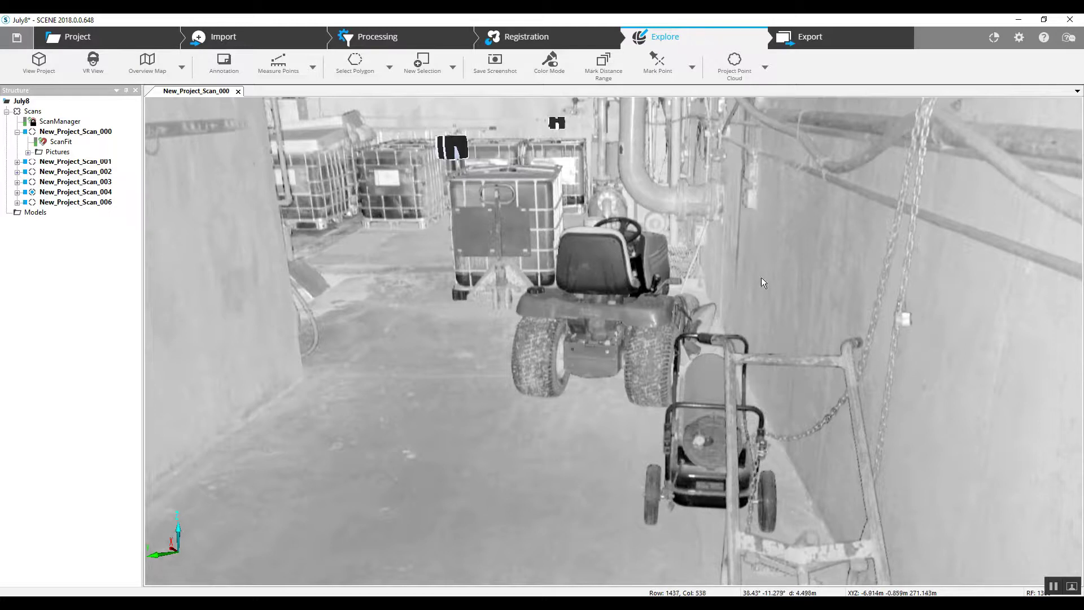
{"action": "left_click_drag", "start_coordinate": [764, 276], "coordinate": [779, 245]}
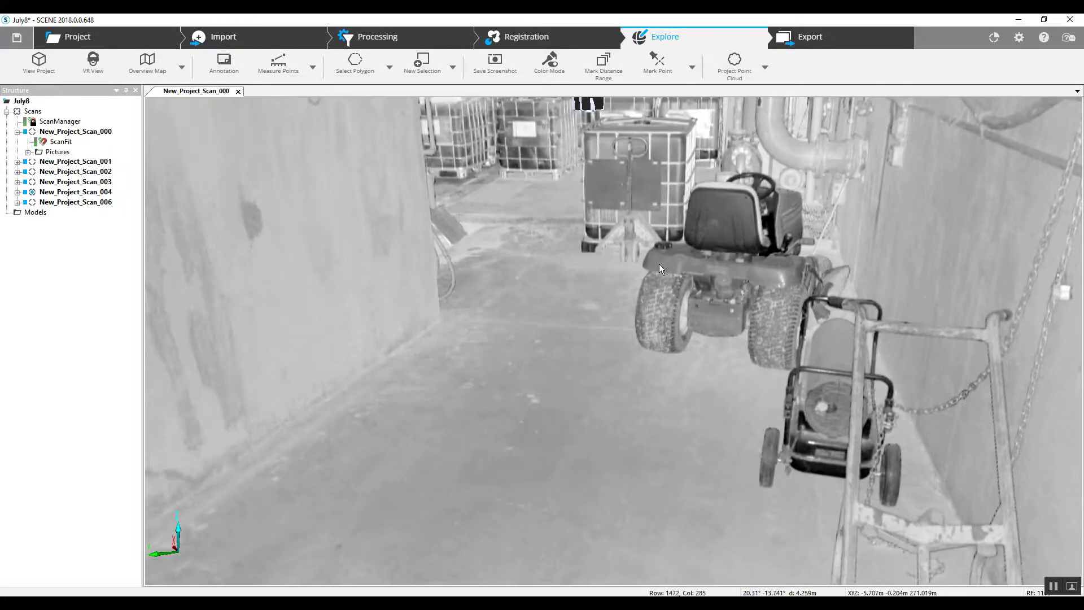
{"action": "scroll", "coordinate": [659, 263], "scroll_direction": "down", "scroll_amount": 3}
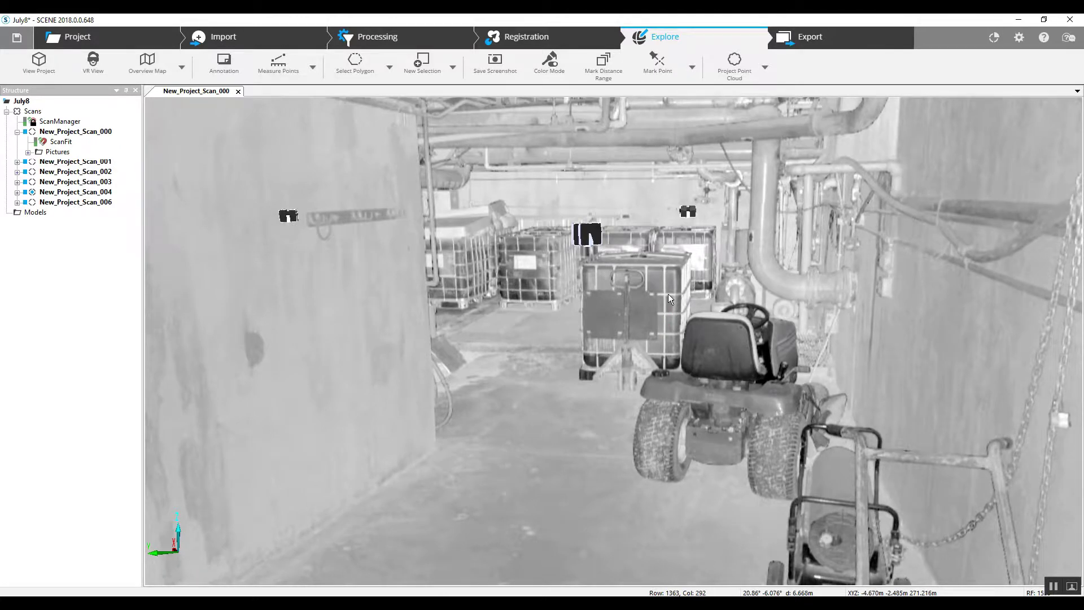
{"action": "scroll", "coordinate": [622, 281], "scroll_direction": "up", "scroll_amount": 5}
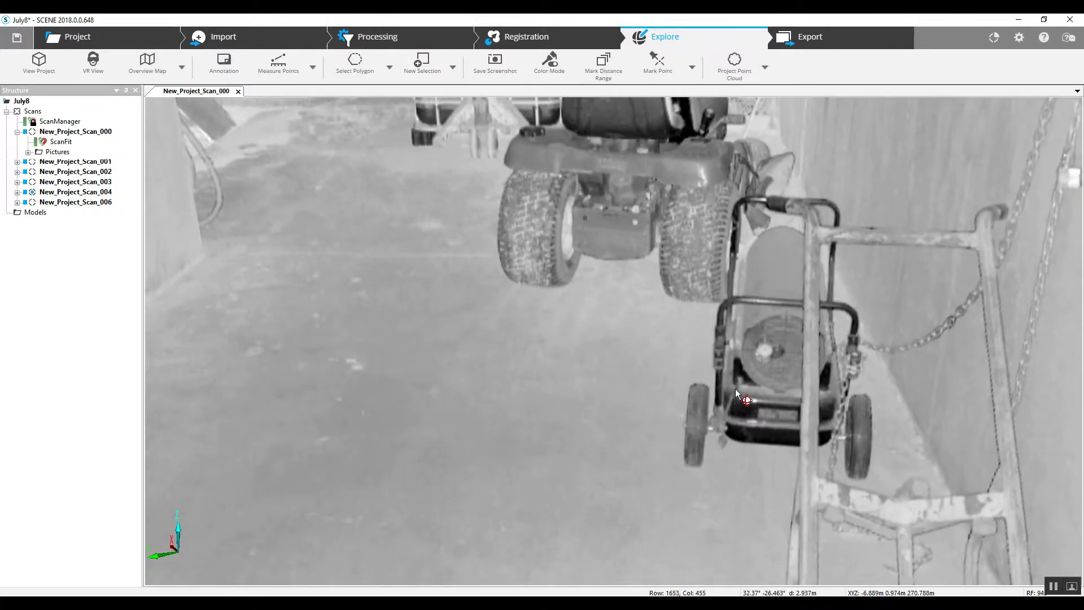
{"action": "scroll", "coordinate": [651, 388], "scroll_direction": "down", "scroll_amount": 5}
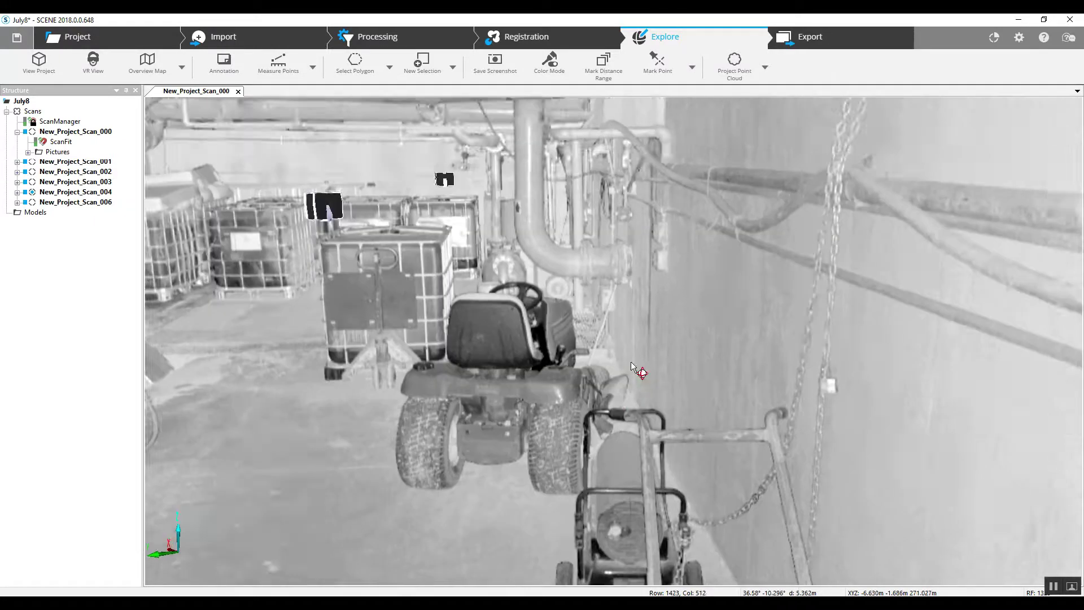
{"action": "scroll", "coordinate": [677, 366], "scroll_direction": "down", "scroll_amount": 5}
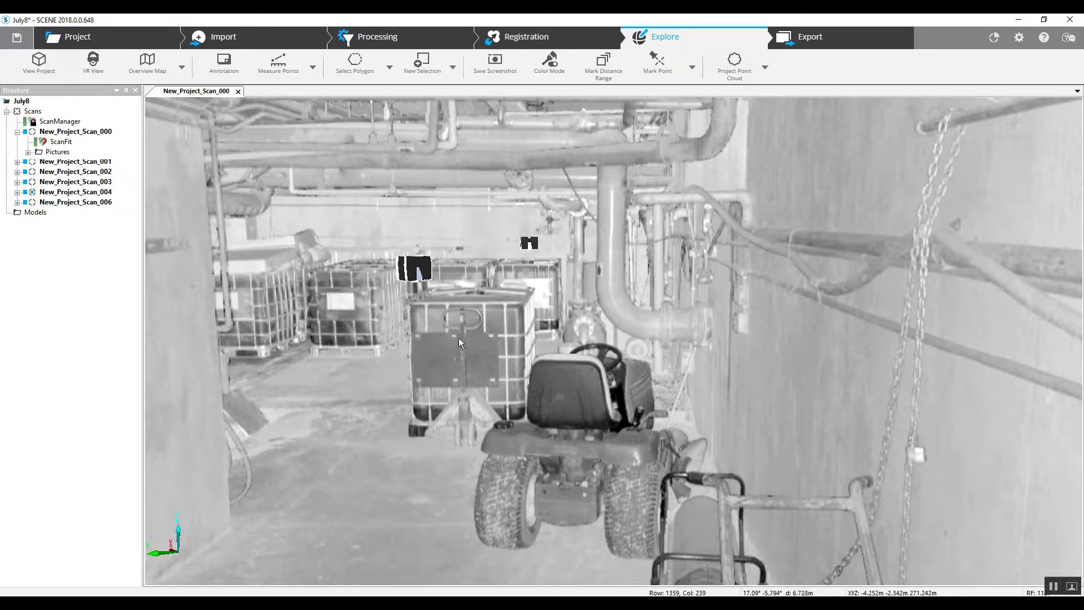
{"action": "scroll", "coordinate": [508, 333], "scroll_direction": "down", "scroll_amount": 5}
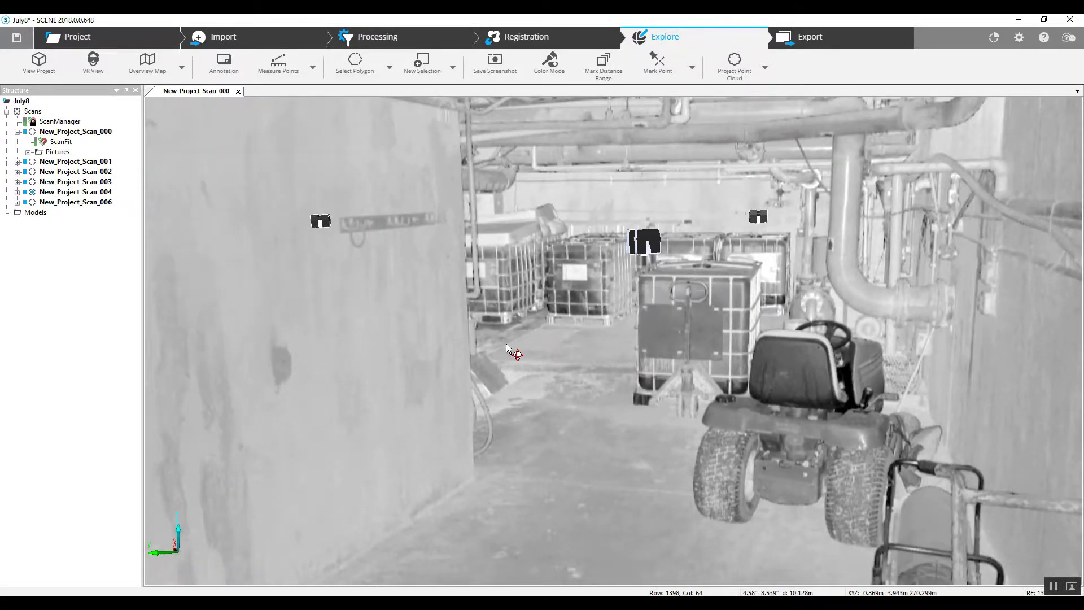
{"action": "left_click_drag", "start_coordinate": [507, 348], "coordinate": [428, 360]}
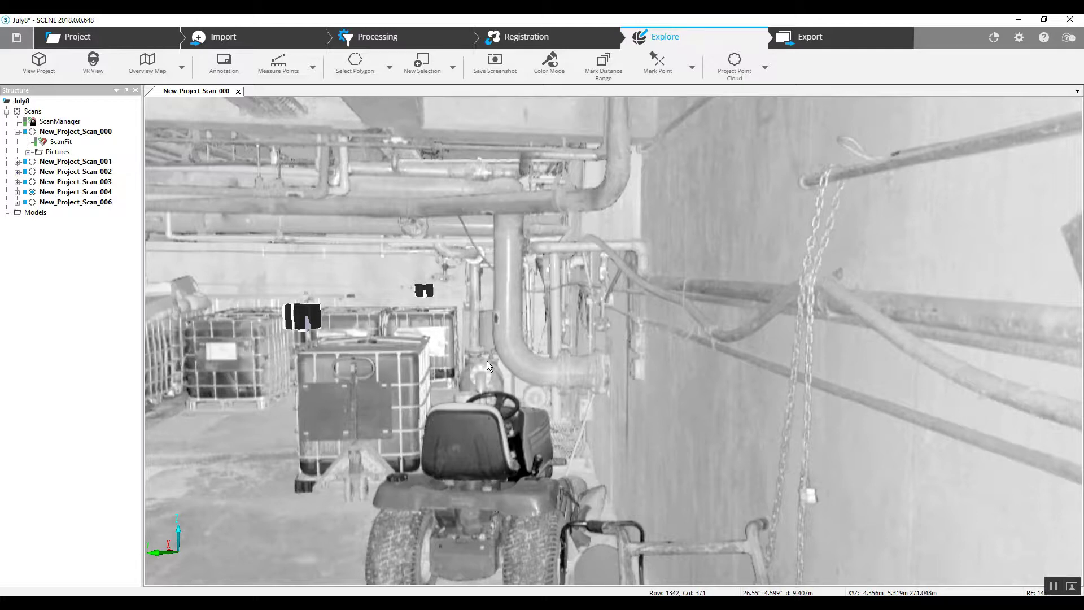
{"action": "left_click_drag", "start_coordinate": [487, 362], "coordinate": [600, 323]}
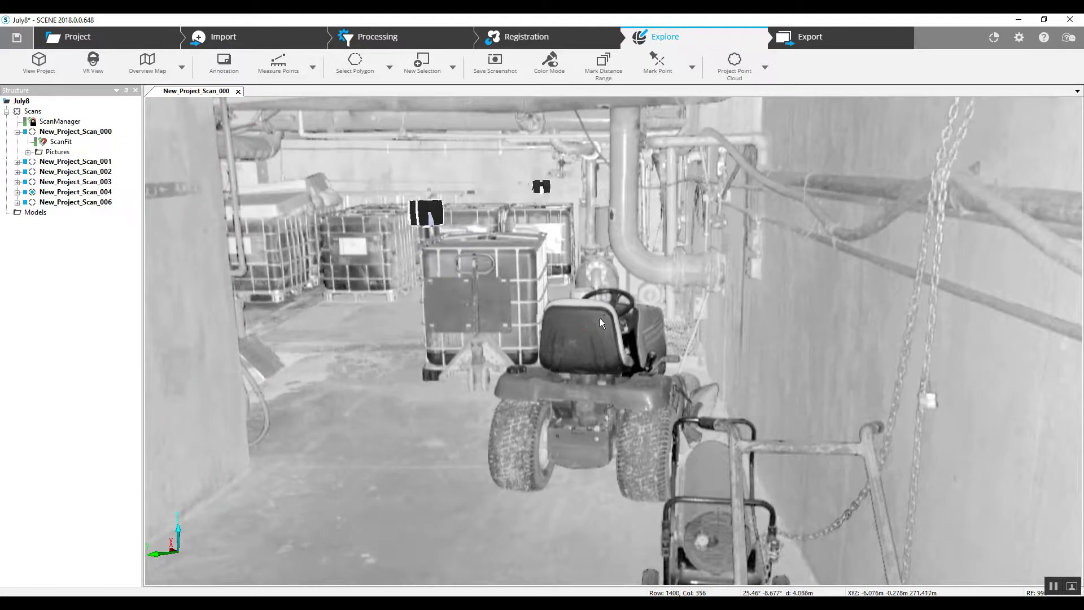
{"action": "scroll", "coordinate": [644, 338], "scroll_direction": "down", "scroll_amount": 2}
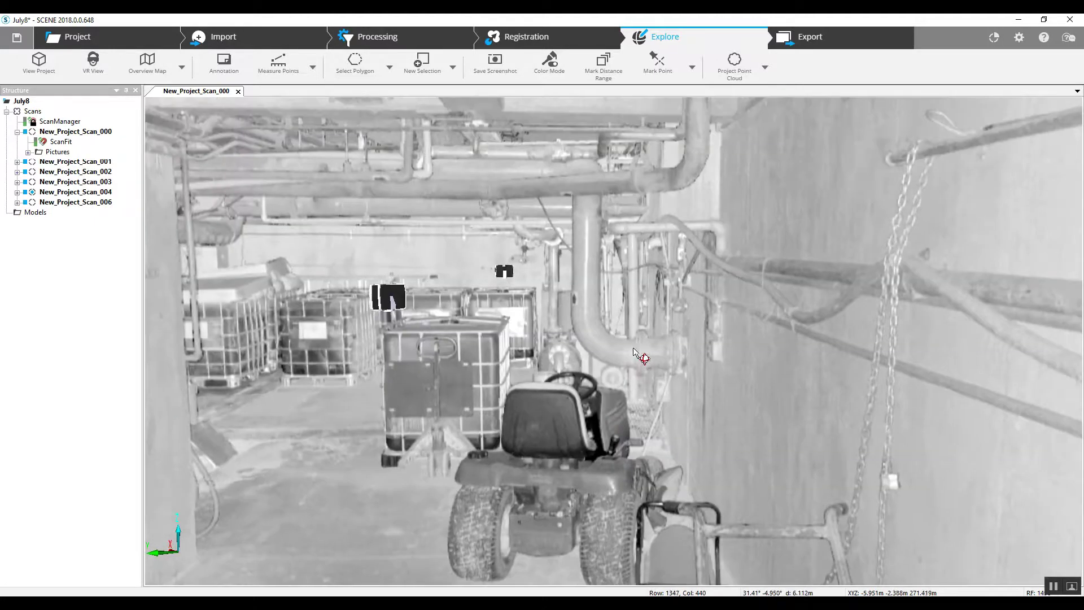
Close the scan view, collapse its tree entry, and switch to the classic user interface
{"action": "left_click", "coordinate": [237, 91]}
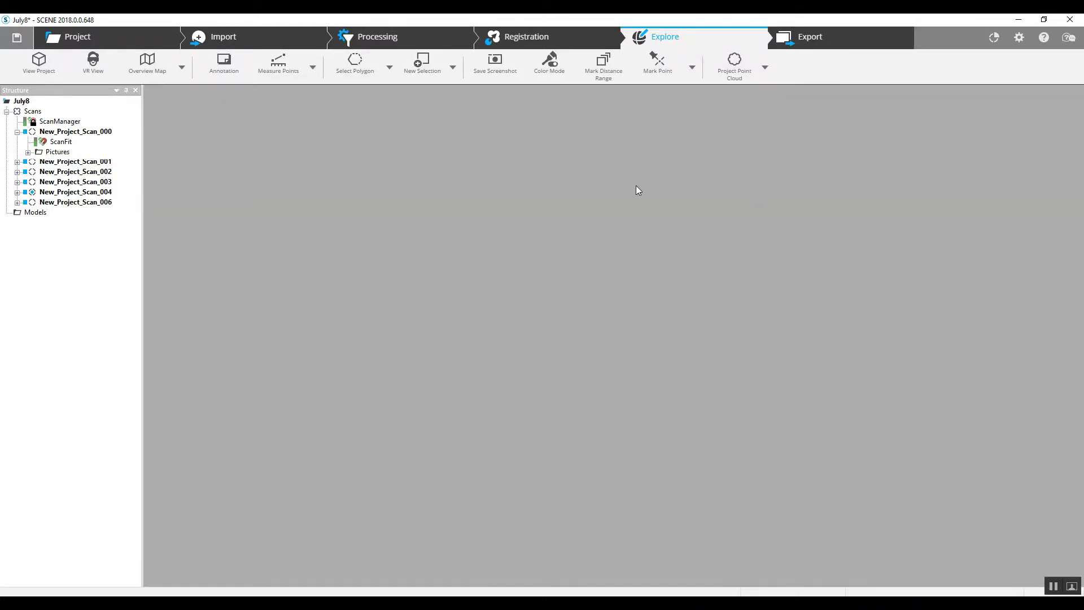
{"action": "left_click", "coordinate": [17, 132]}
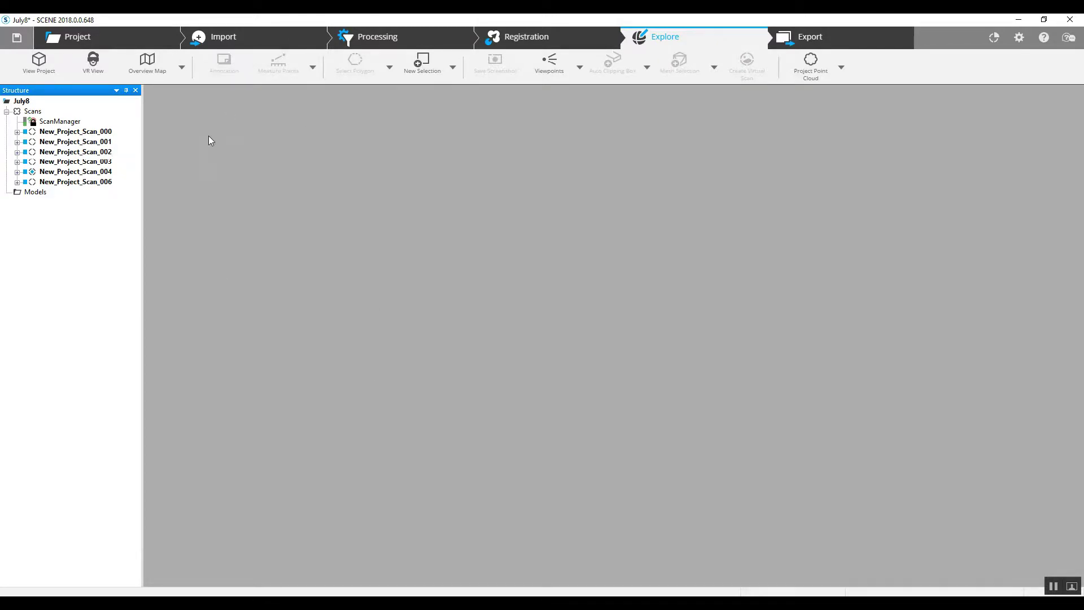
{"action": "left_click", "coordinate": [1021, 39]}
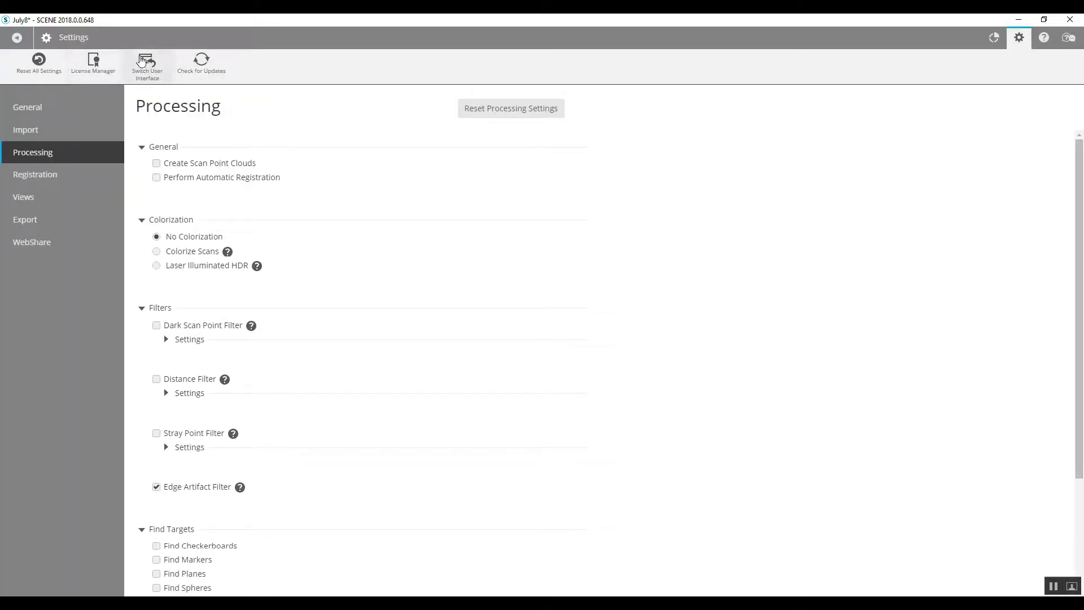
{"action": "left_click", "coordinate": [146, 61]}
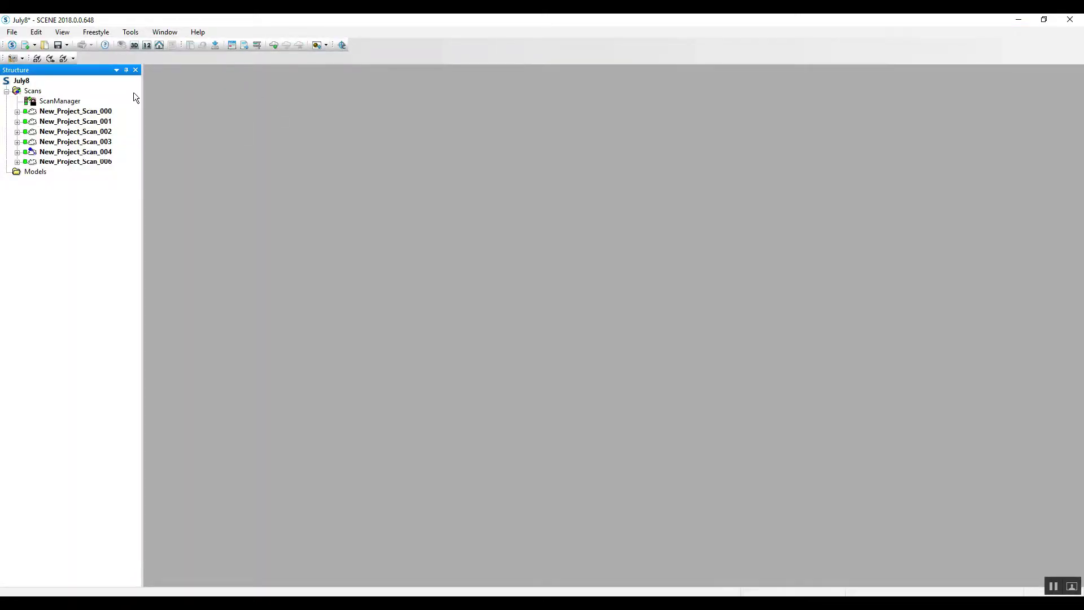
{"action": "right_click", "coordinate": [30, 93]}
{"action": "mouse_move", "coordinate": [58, 156]}
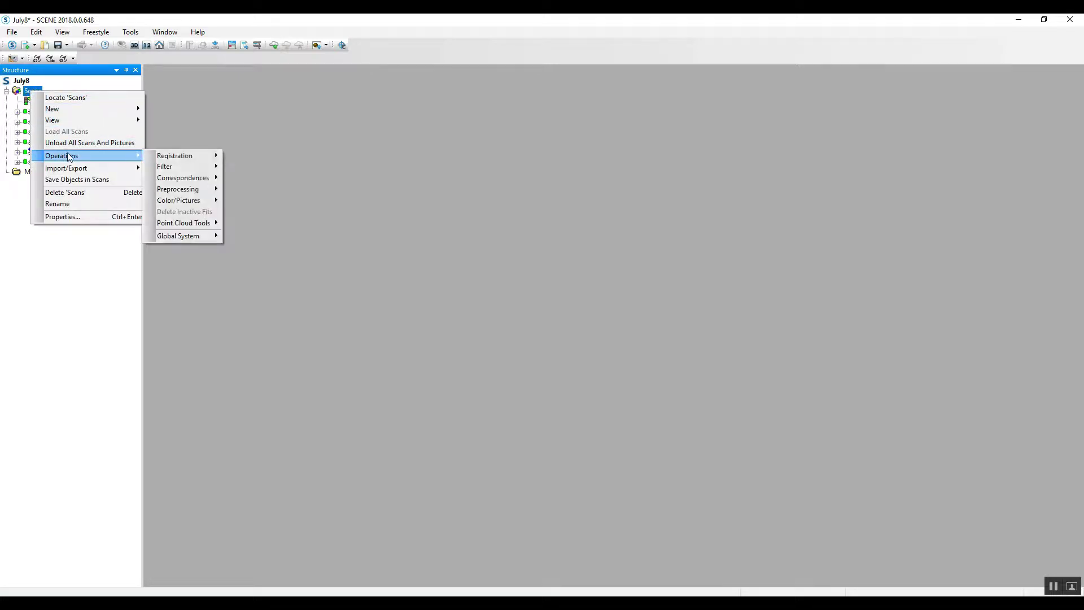
{"action": "mouse_move", "coordinate": [197, 202]}
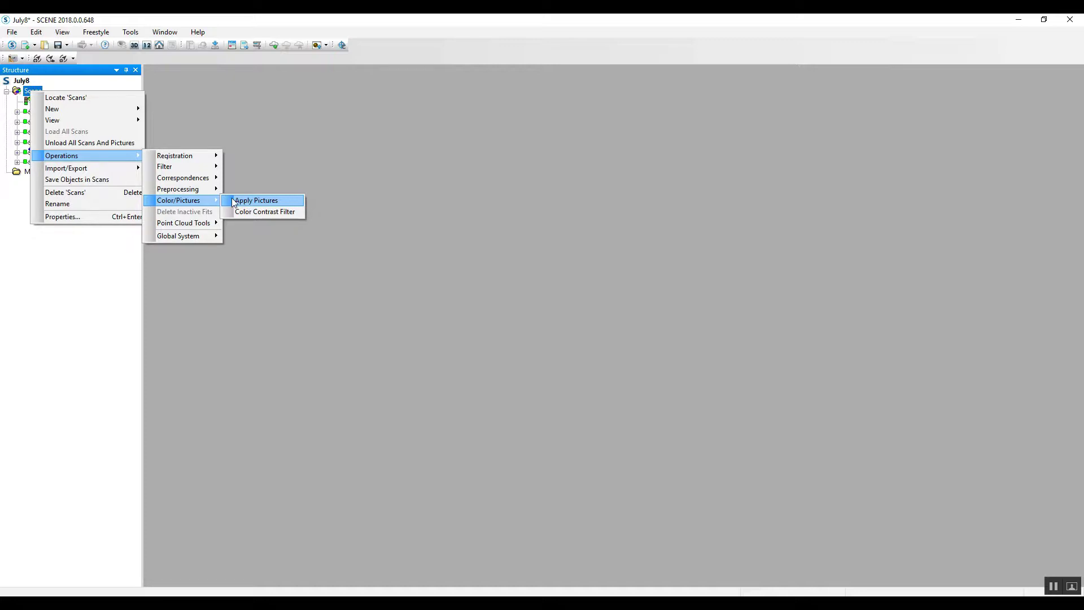
{"action": "left_click", "coordinate": [320, 131]}
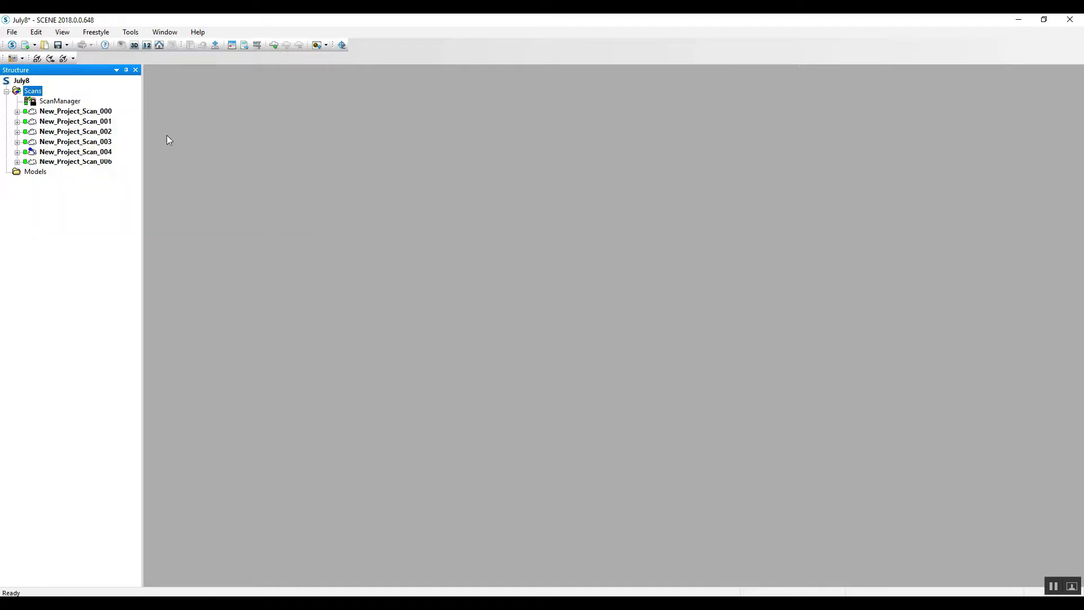
{"action": "left_click", "coordinate": [78, 111]}
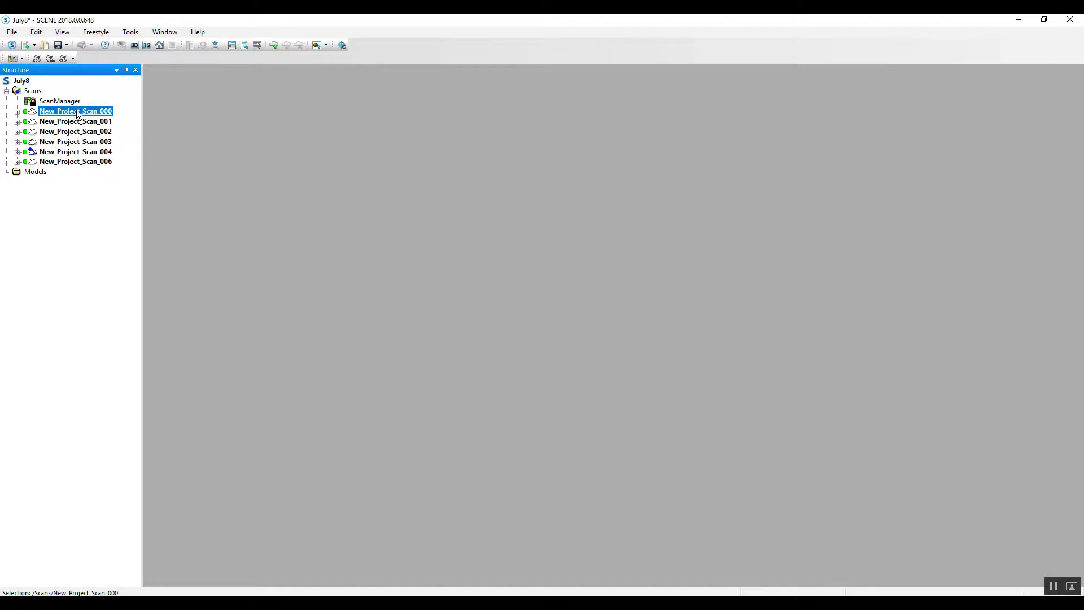
{"action": "right_click", "coordinate": [78, 114]}
{"action": "mouse_move", "coordinate": [171, 165]}
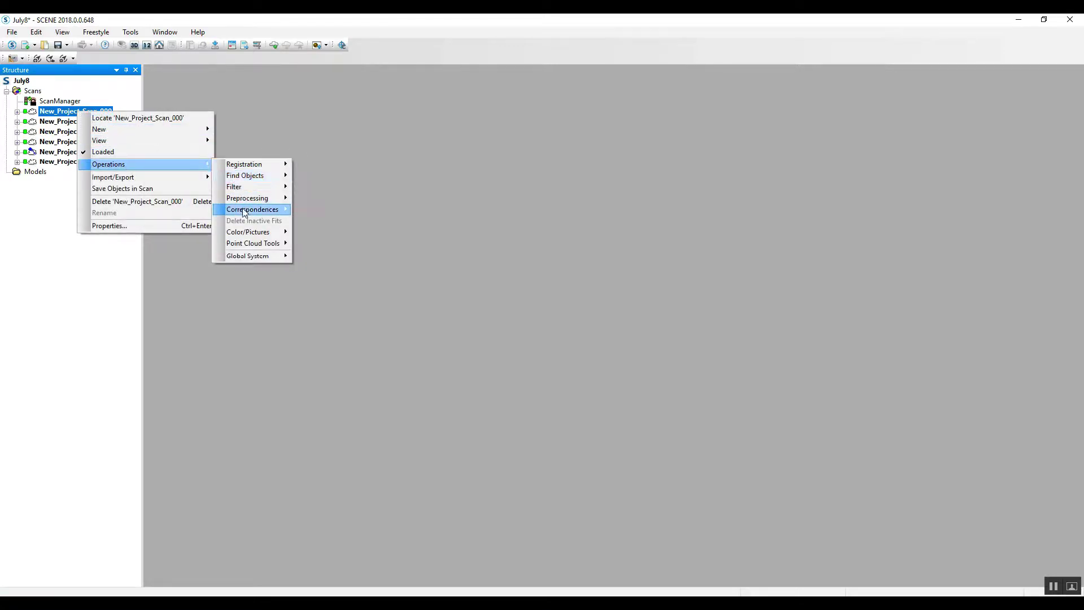
{"action": "mouse_move", "coordinate": [252, 232]}
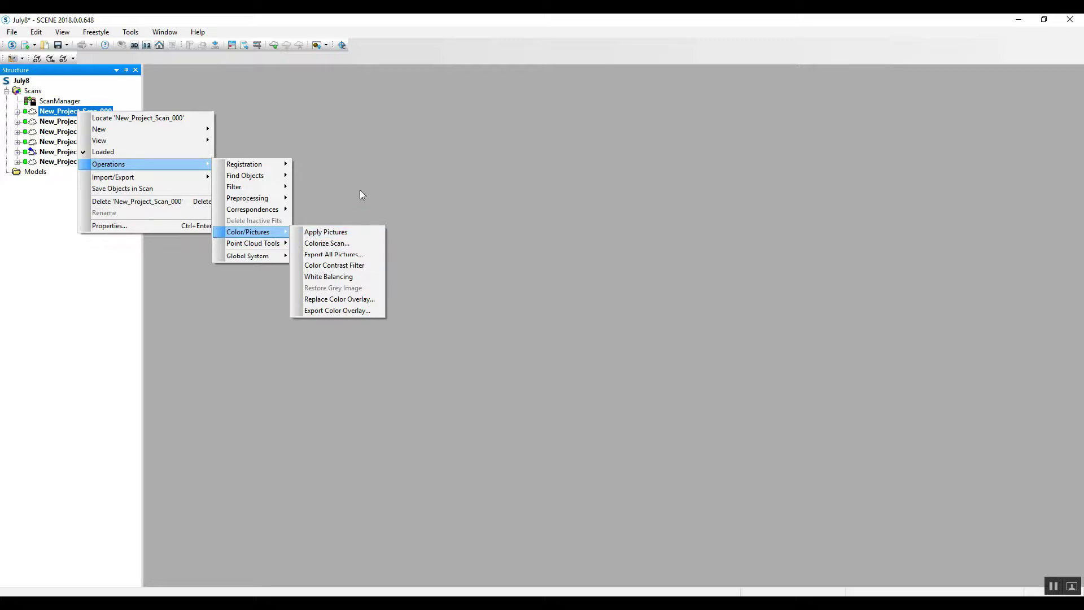
{"action": "left_click", "coordinate": [377, 165]}
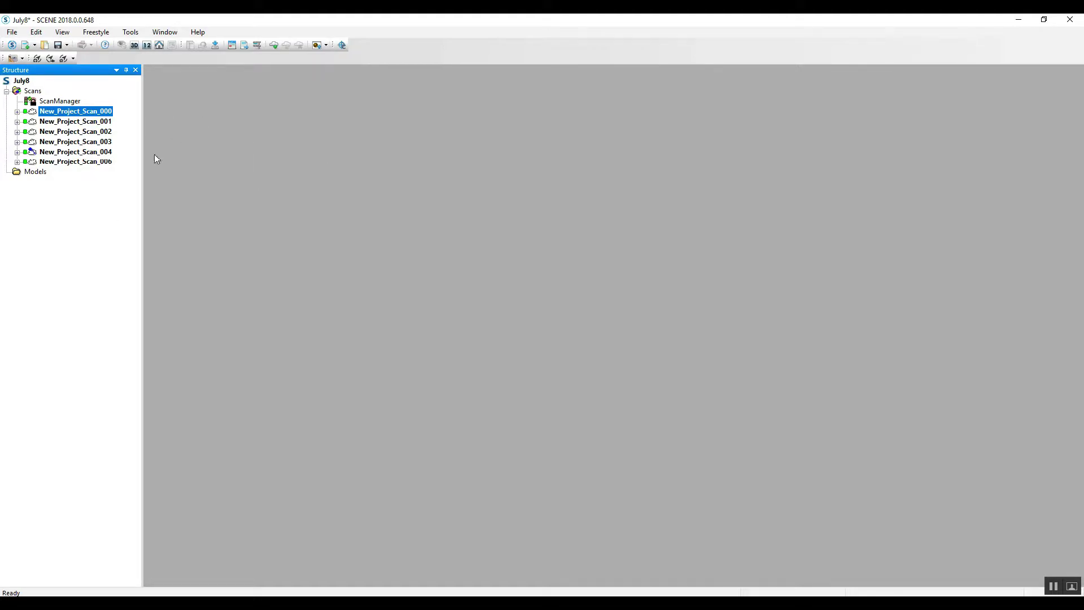
{"action": "right_click", "coordinate": [95, 134]}
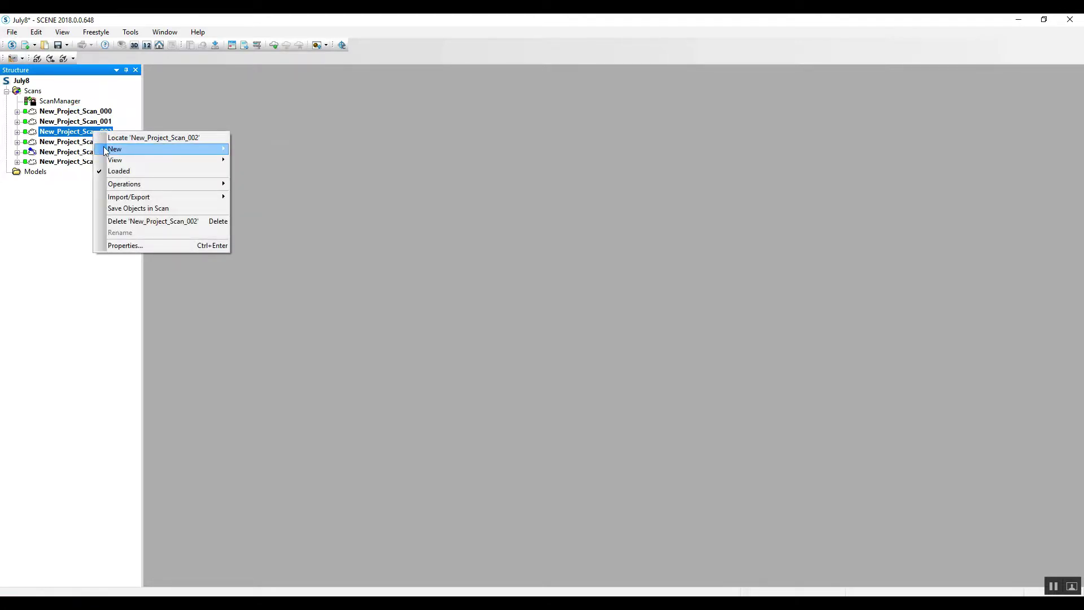
{"action": "mouse_move", "coordinate": [109, 150]}
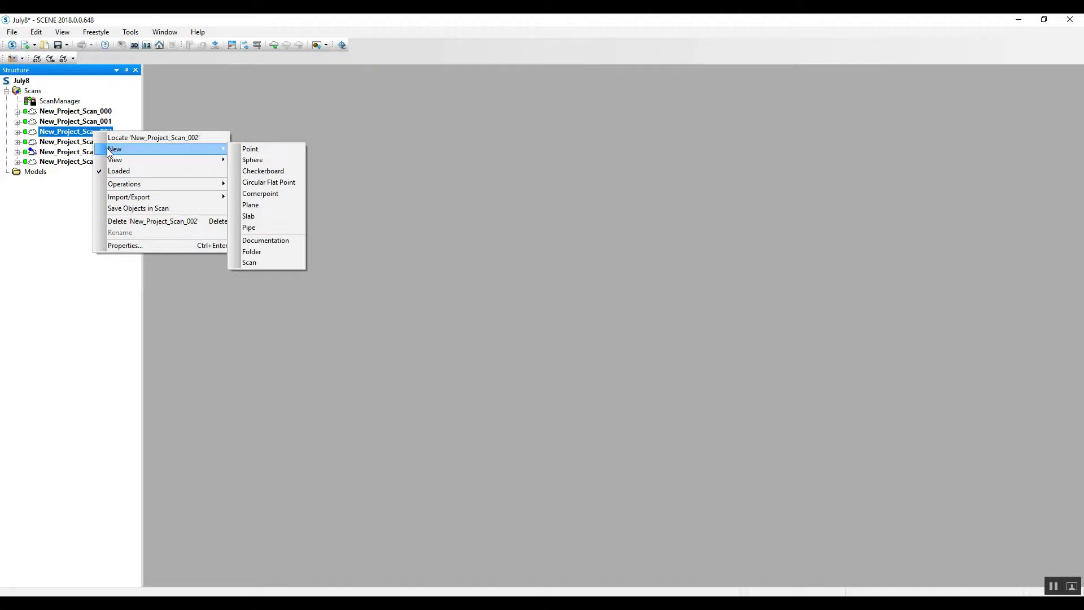
{"action": "mouse_move", "coordinate": [130, 187]}
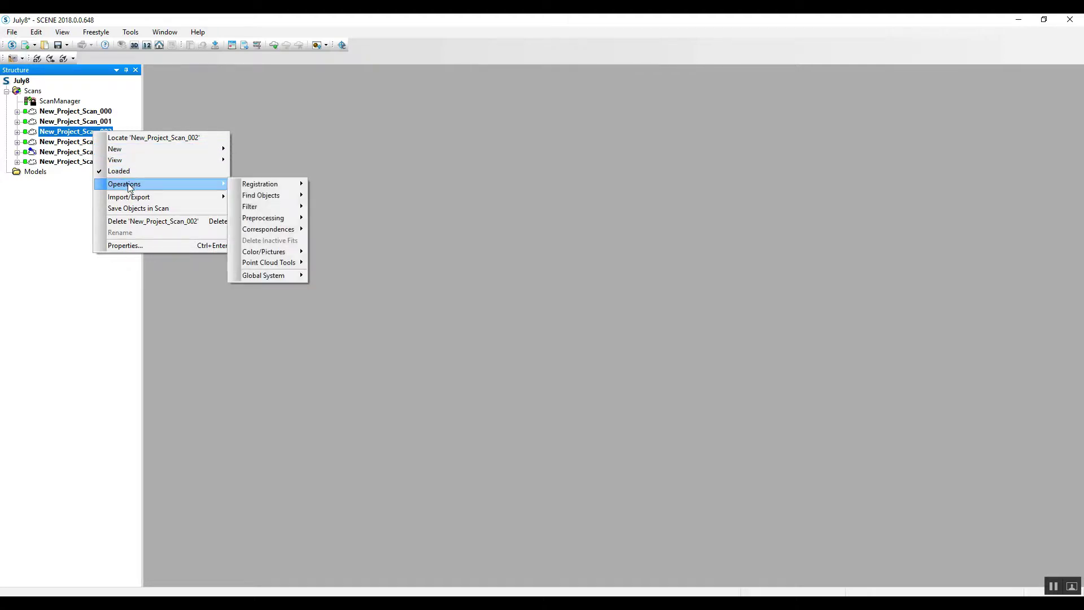
{"action": "mouse_move", "coordinate": [271, 253]}
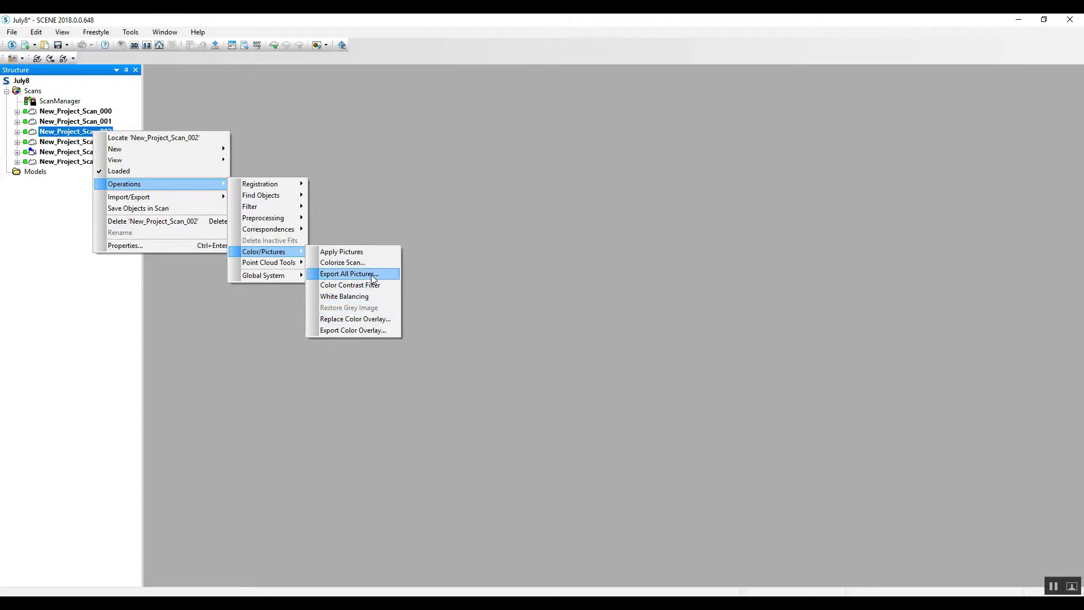
{"action": "left_click", "coordinate": [66, 109]}
Apply the scan photos to all scans in the Scans folder to colorize them
{"action": "left_click", "coordinate": [33, 91]}
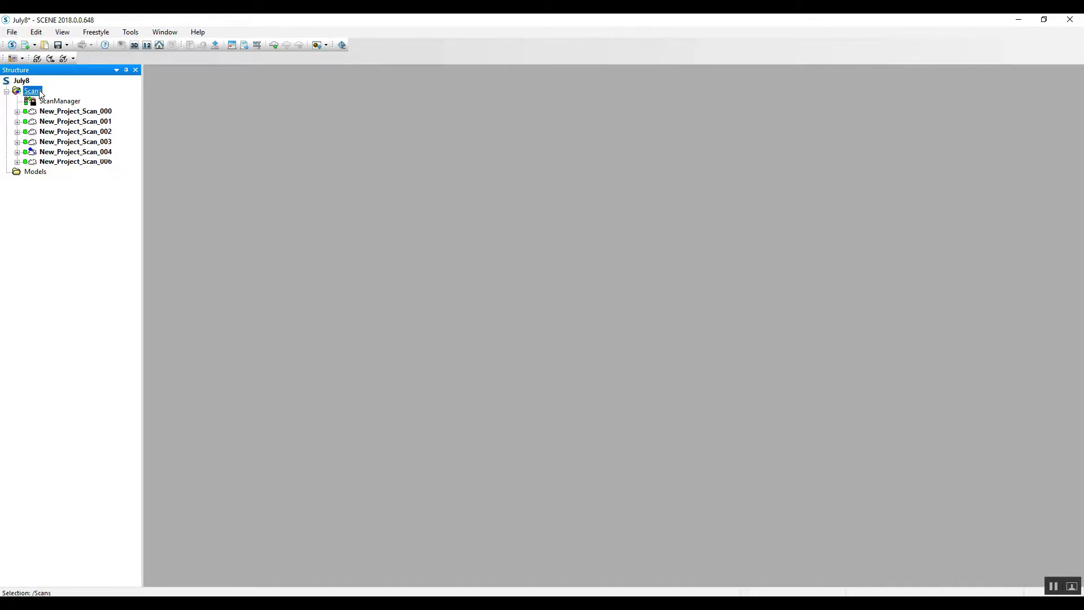
{"action": "right_click", "coordinate": [34, 93]}
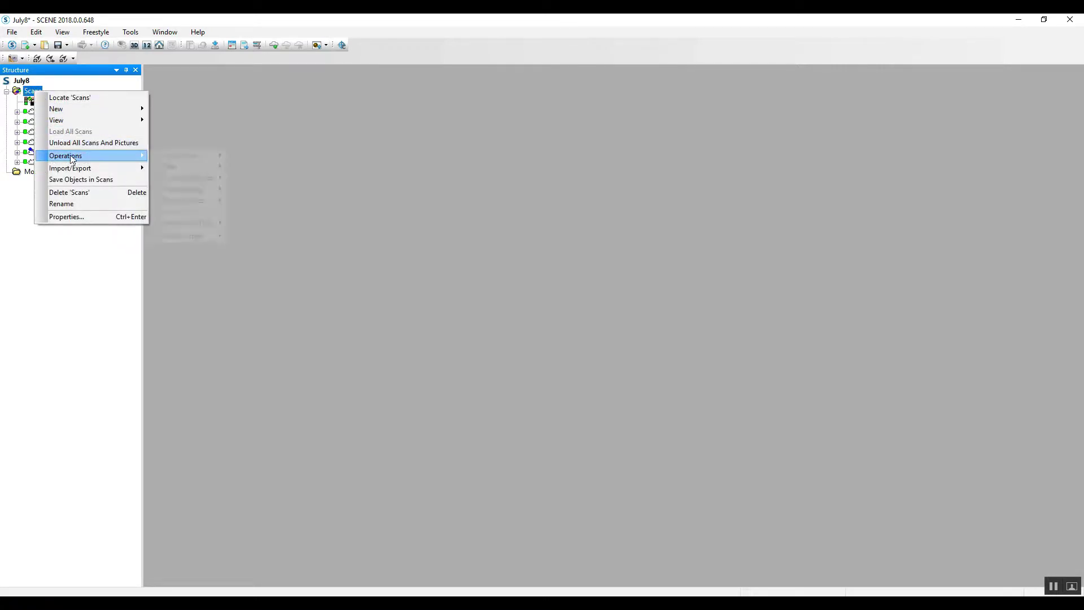
{"action": "mouse_move", "coordinate": [175, 192]}
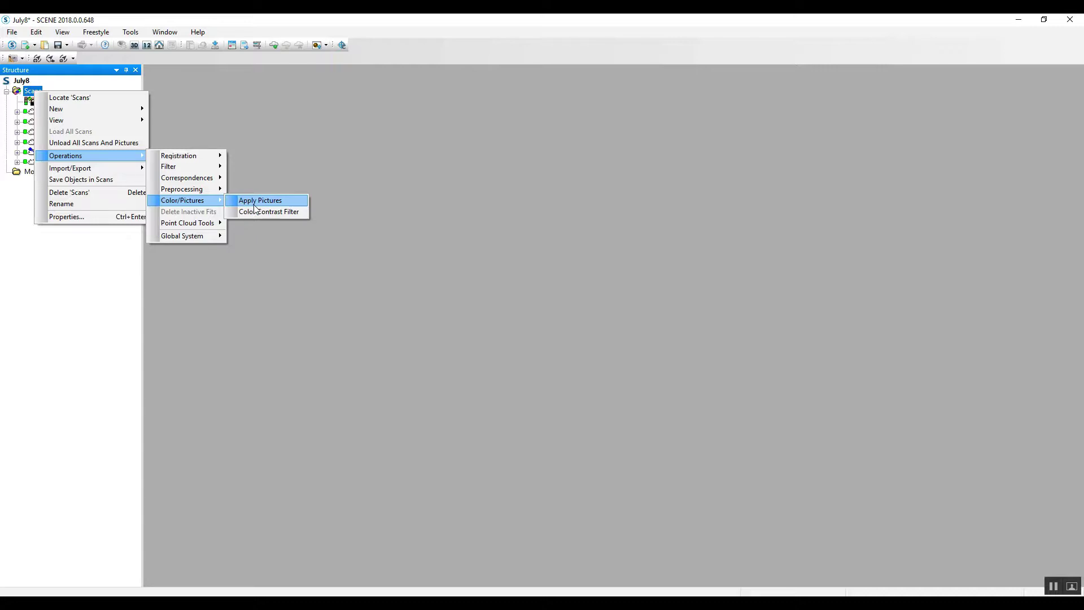
{"action": "left_click", "coordinate": [254, 203]}
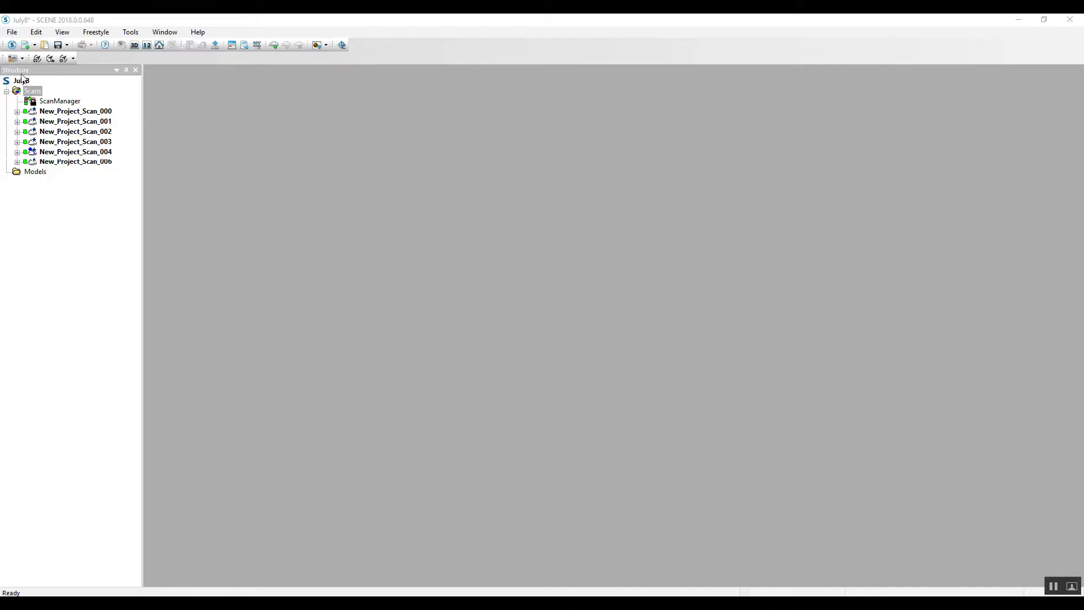
Switch to the newer workflow interface, dismiss Updates and News, and open the Explore workspace
{"action": "left_click", "coordinate": [11, 45]}
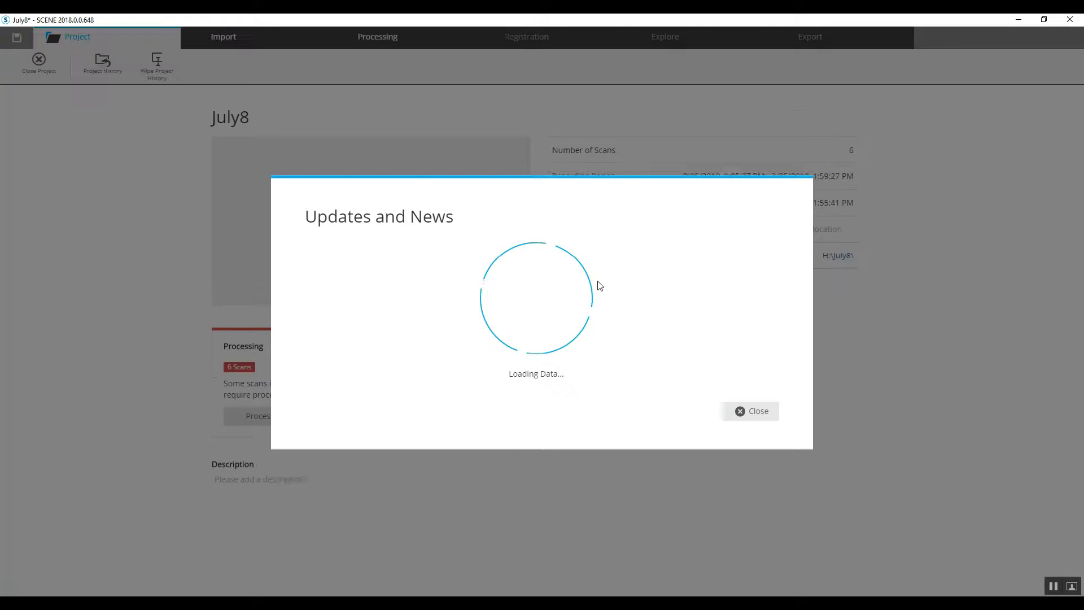
{"action": "left_click", "coordinate": [768, 505]}
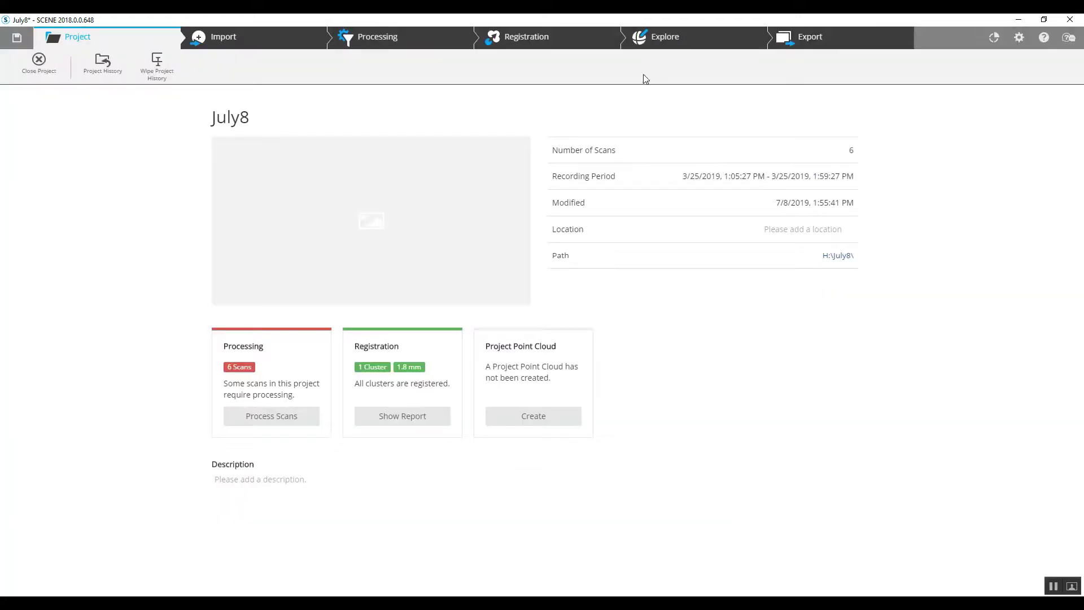
{"action": "left_click", "coordinate": [703, 38]}
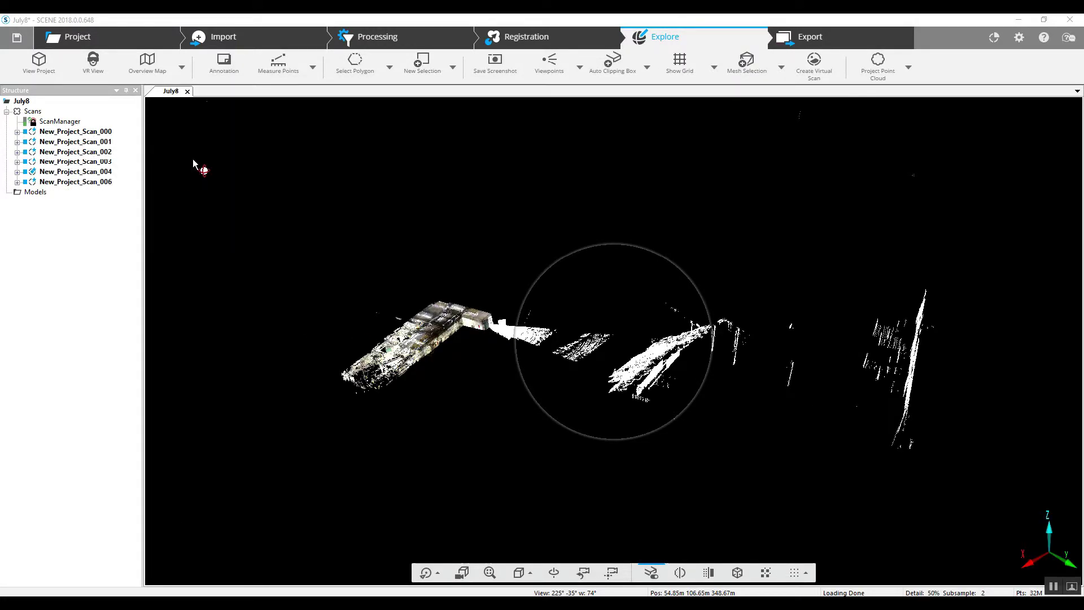
Pan, zoom and orbit the colorized building point cloud to a steep overhead angle
{"action": "right_click_drag", "start_coordinate": [418, 354], "coordinate": [607, 350]}
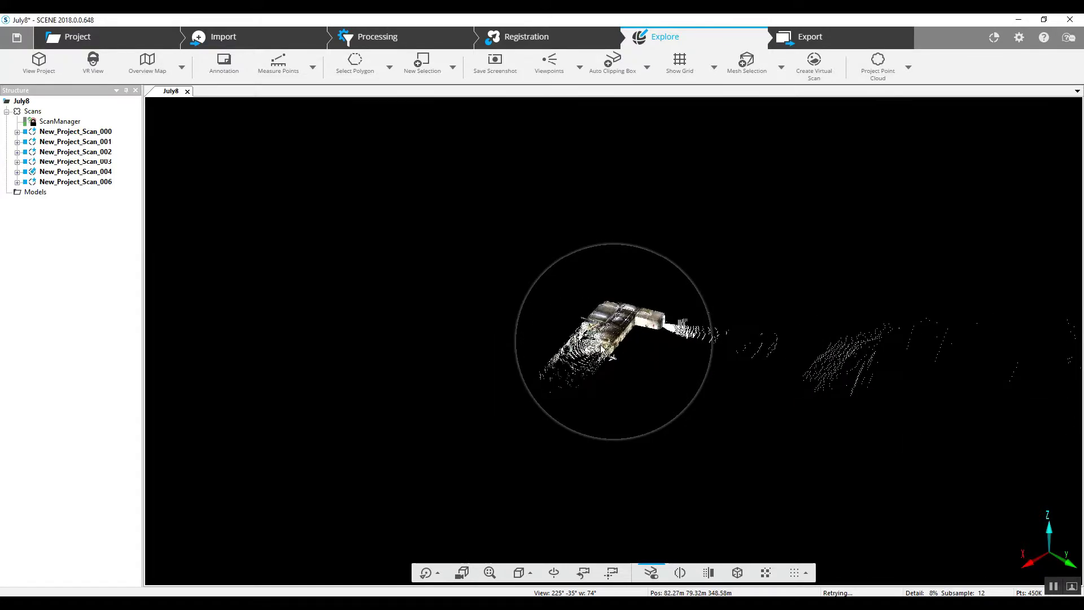
{"action": "scroll", "coordinate": [607, 350], "scroll_direction": "up", "scroll_amount": 8}
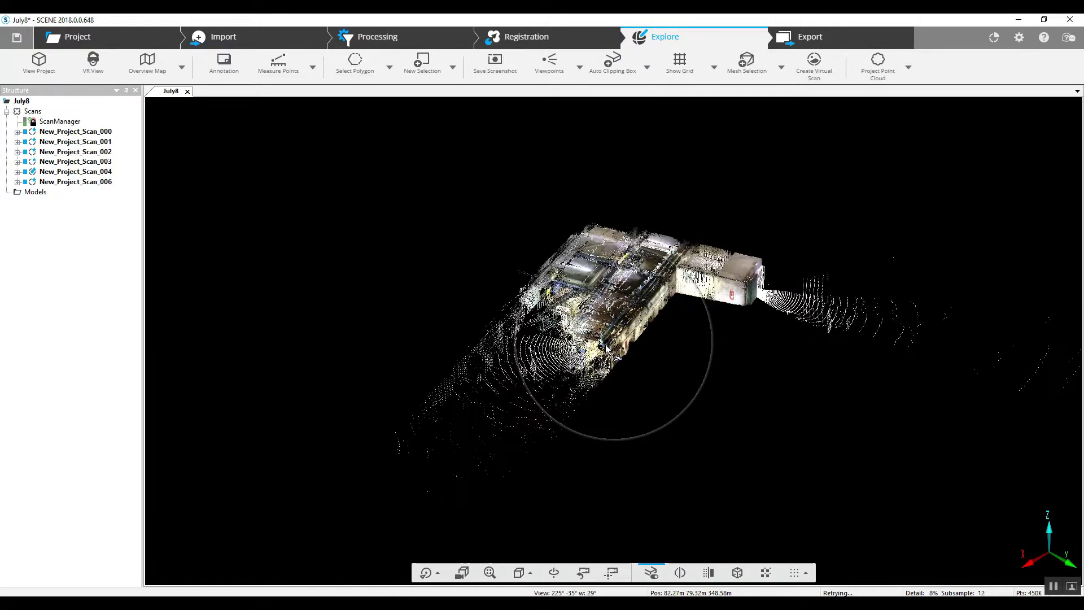
{"action": "scroll", "coordinate": [607, 350], "scroll_direction": "up", "scroll_amount": 3}
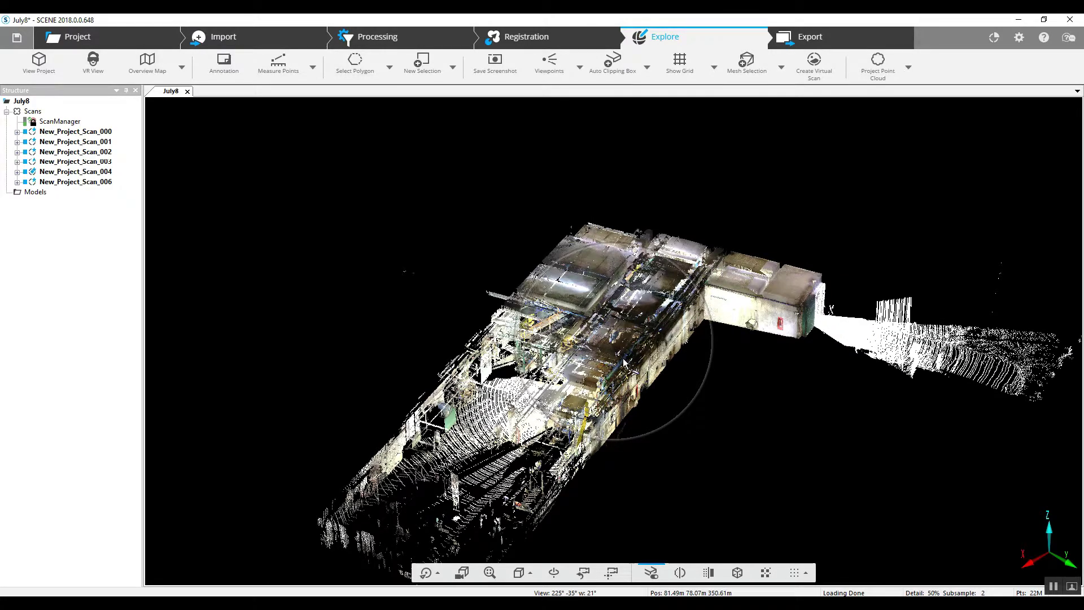
{"action": "mouse_move", "coordinate": [619, 479]}
{"action": "left_mouse_down"}
{"action": "mouse_move", "coordinate": [634, 491]}
{"action": "mouse_move", "coordinate": [736, 473]}
{"action": "mouse_move", "coordinate": [489, 499]}
{"action": "mouse_move", "coordinate": [727, 242]}
{"action": "mouse_move", "coordinate": [747, 322]}
{"action": "mouse_move", "coordinate": [925, 214]}
{"action": "left_mouse_up"}
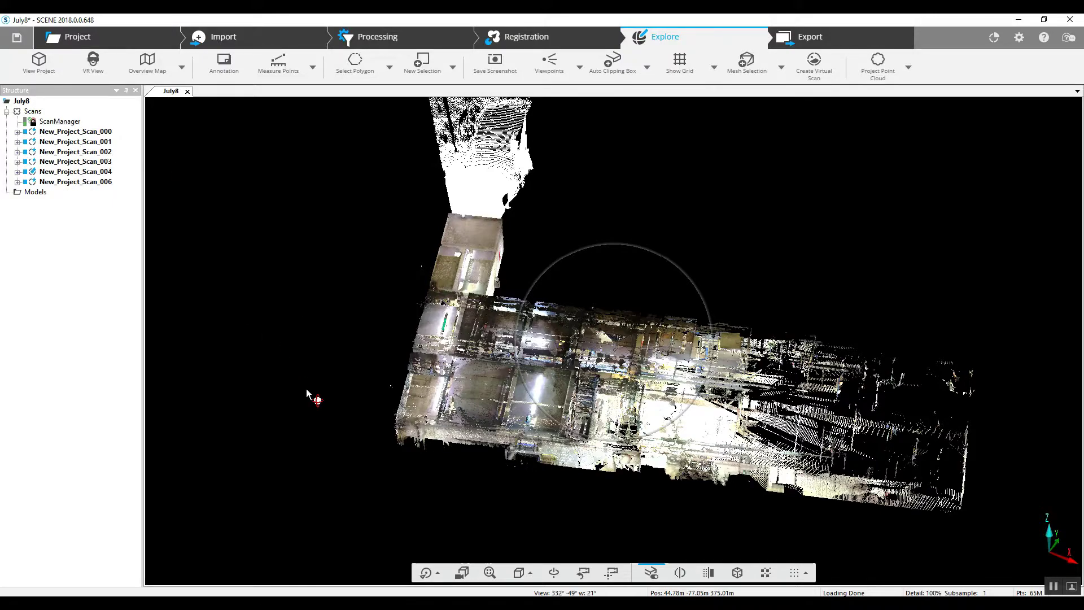
{"action": "left_click_drag", "start_coordinate": [480, 477], "coordinate": [431, 445]}
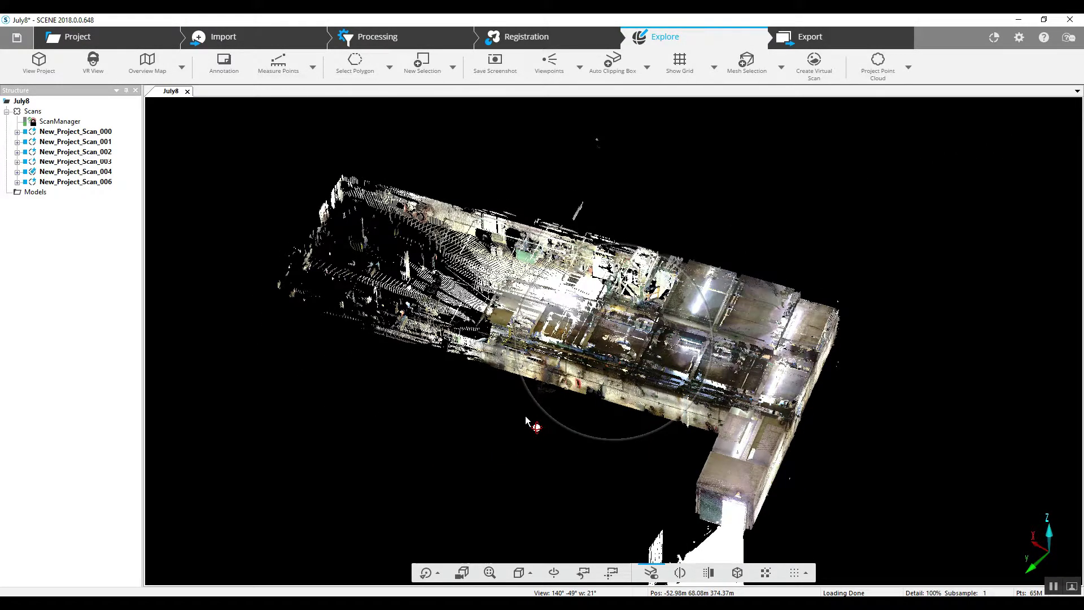
{"action": "left_click_drag", "start_coordinate": [477, 431], "coordinate": [493, 429]}
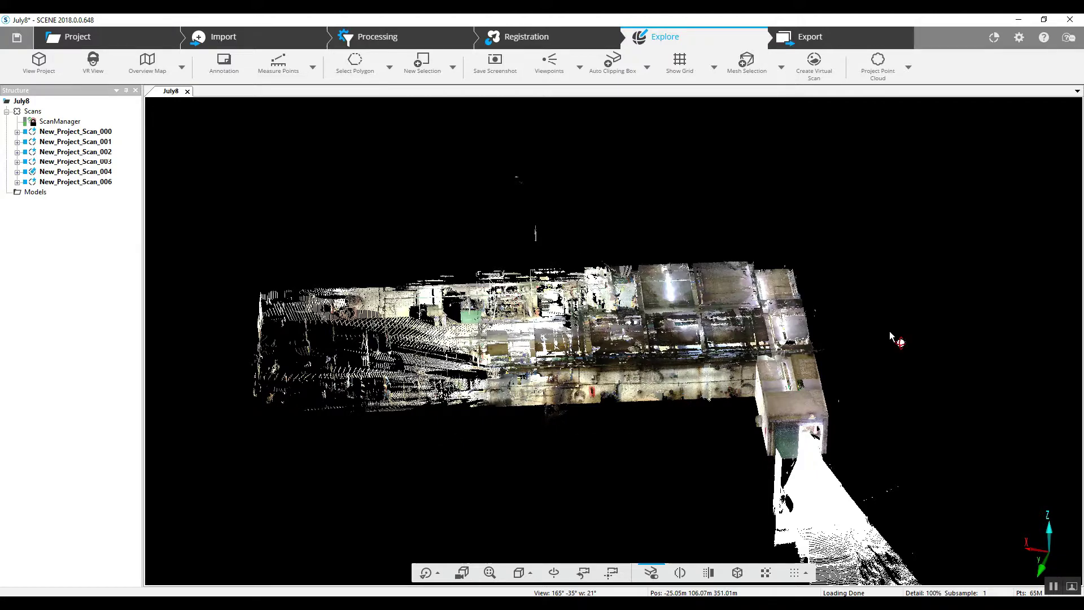
{"action": "left_click_drag", "start_coordinate": [907, 295], "coordinate": [907, 324]}
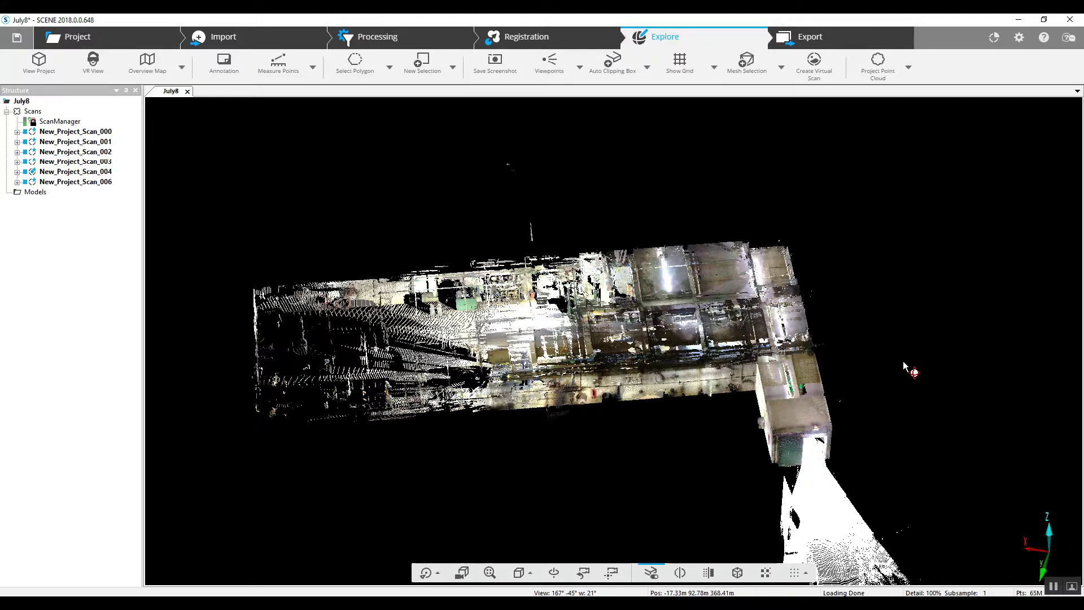
{"action": "left_click_drag", "start_coordinate": [903, 361], "coordinate": [944, 437]}
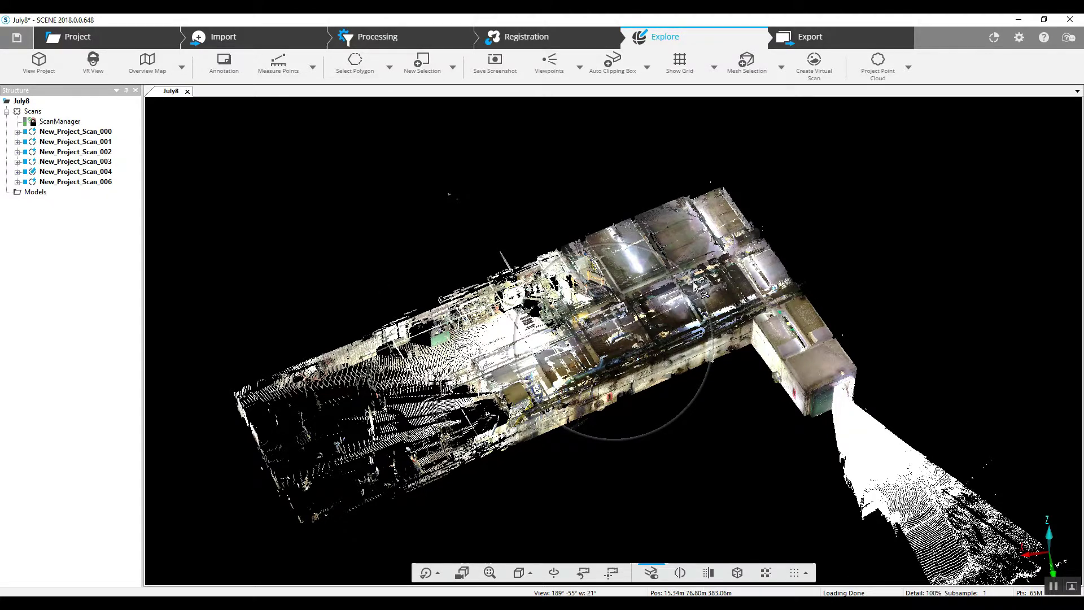
Create the project point cloud, saving pending changes first and accepting the filter settings
{"action": "left_click", "coordinate": [878, 78]}
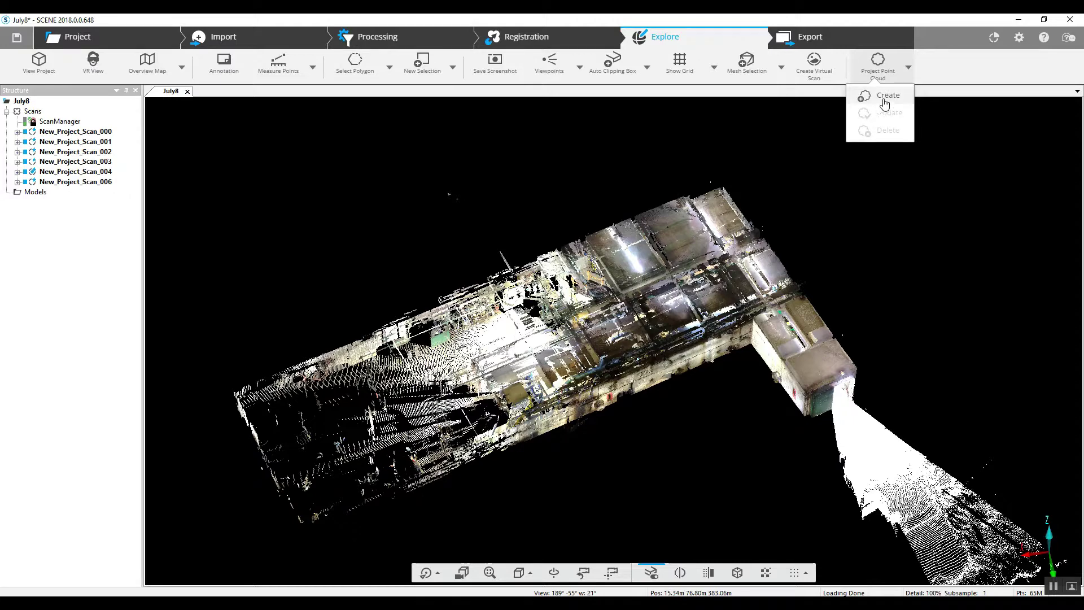
{"action": "left_click", "coordinate": [885, 100]}
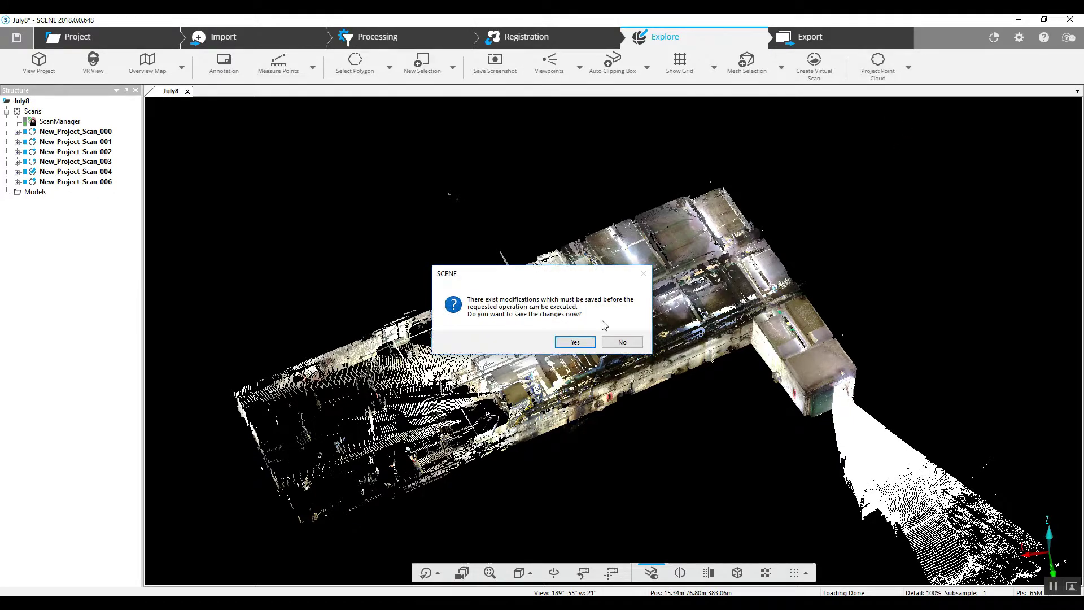
{"action": "left_click", "coordinate": [575, 342]}
{"action": "left_click", "coordinate": [508, 355]}
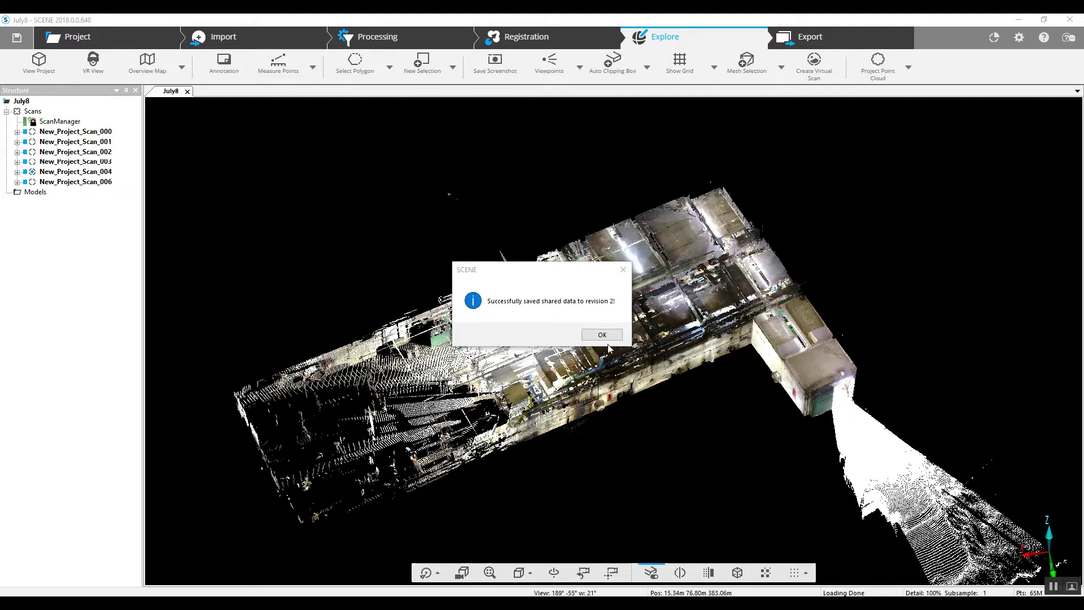
{"action": "left_click", "coordinate": [602, 334]}
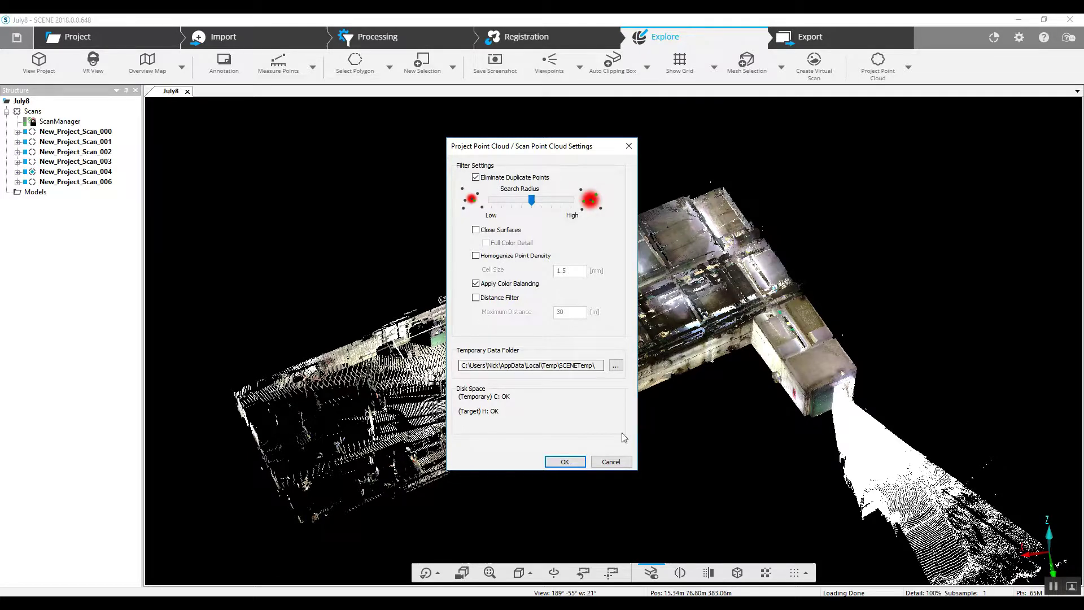
{"action": "left_click", "coordinate": [565, 462]}
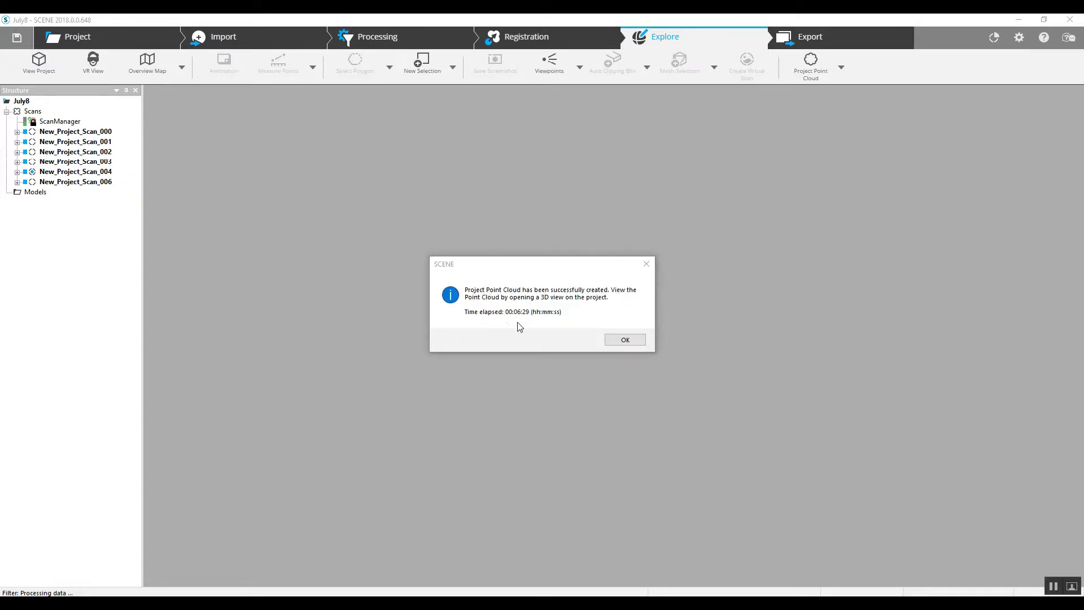
Dismiss the message confirming the project point cloud was created
{"action": "left_click", "coordinate": [626, 341]}
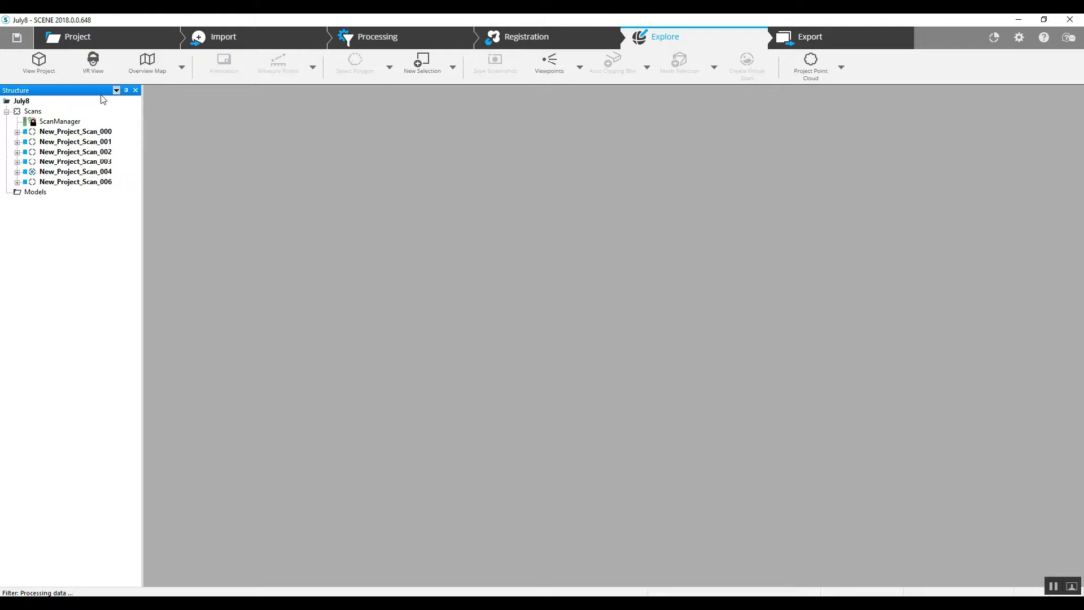
Unload all scans, load them into a colour-coded Correspondence View, then close it
{"action": "right_click", "coordinate": [36, 112]}
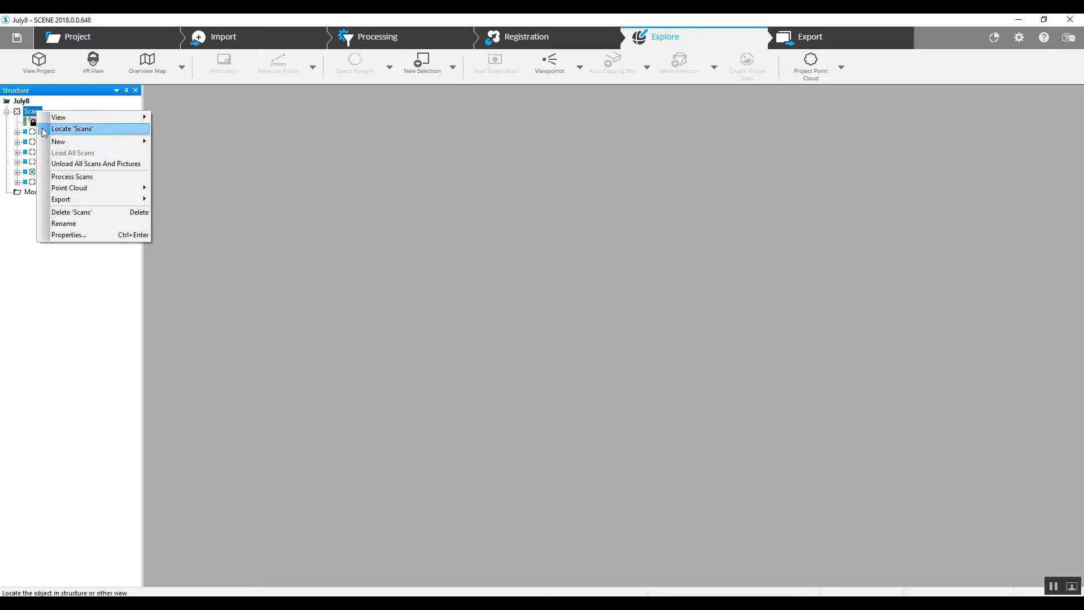
{"action": "left_click", "coordinate": [71, 164]}
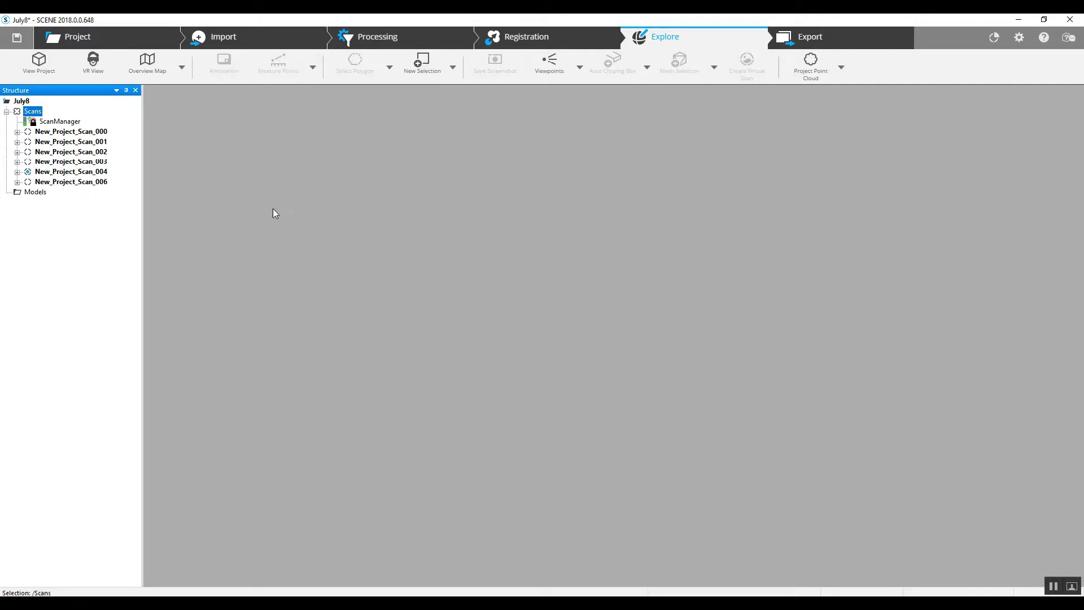
{"action": "right_click", "coordinate": [35, 113]}
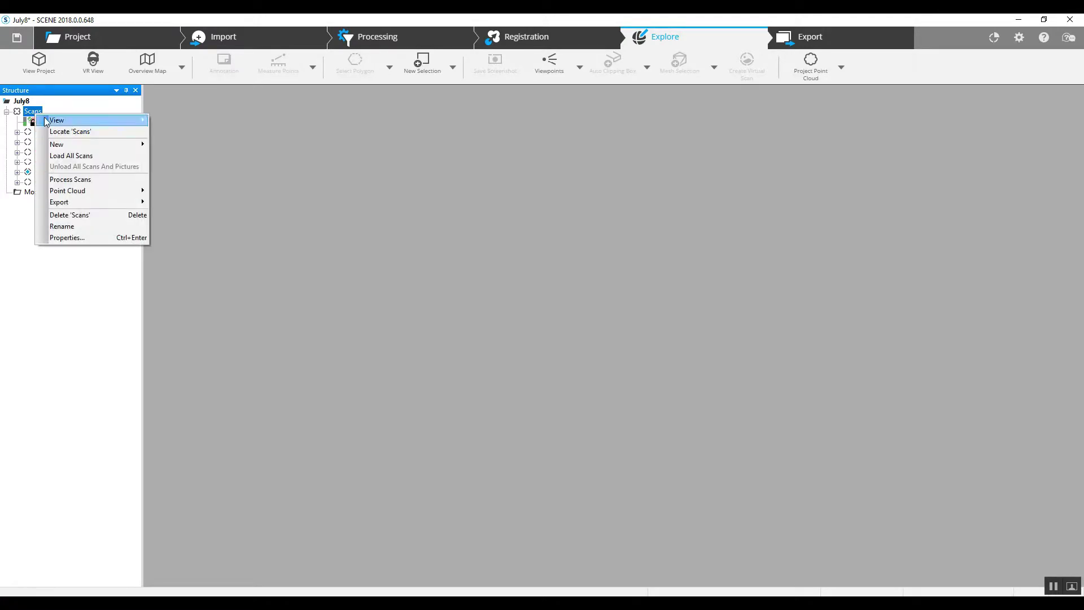
{"action": "mouse_move", "coordinate": [72, 124]}
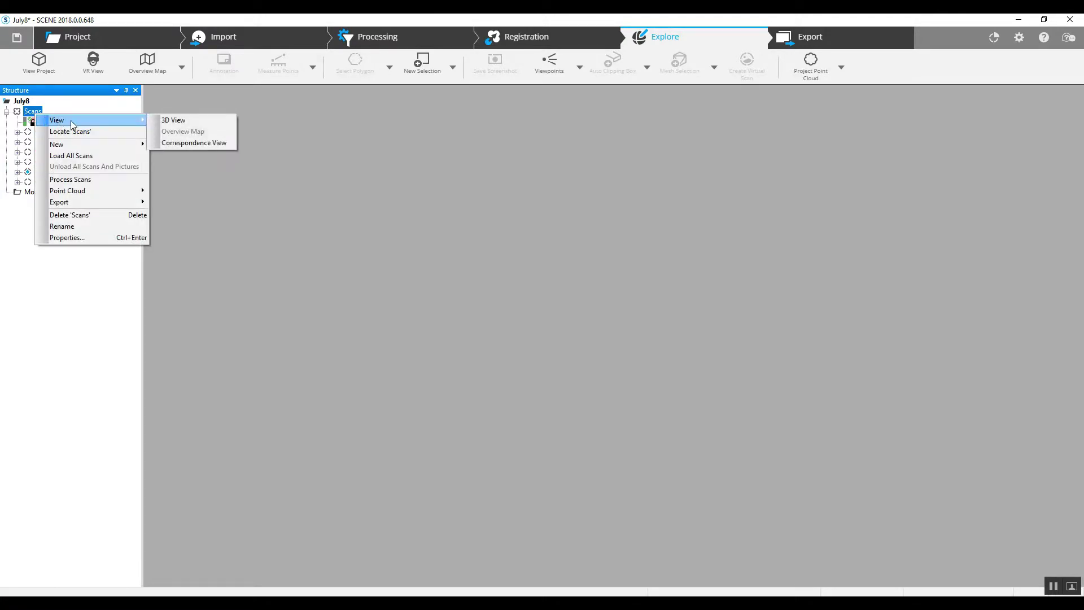
{"action": "left_click", "coordinate": [193, 143]}
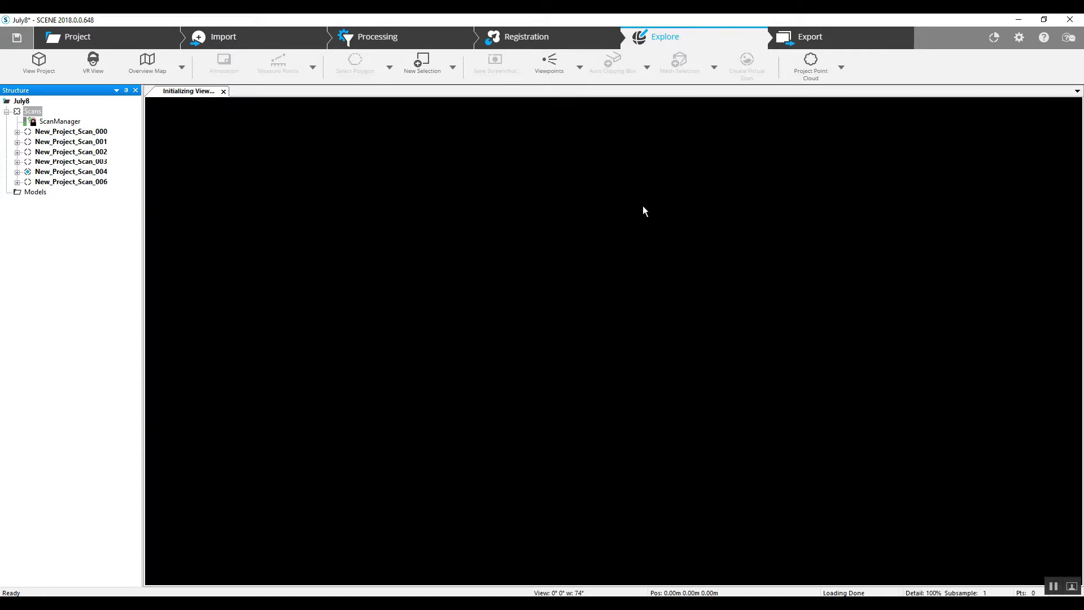
{"action": "left_click", "coordinate": [540, 344]}
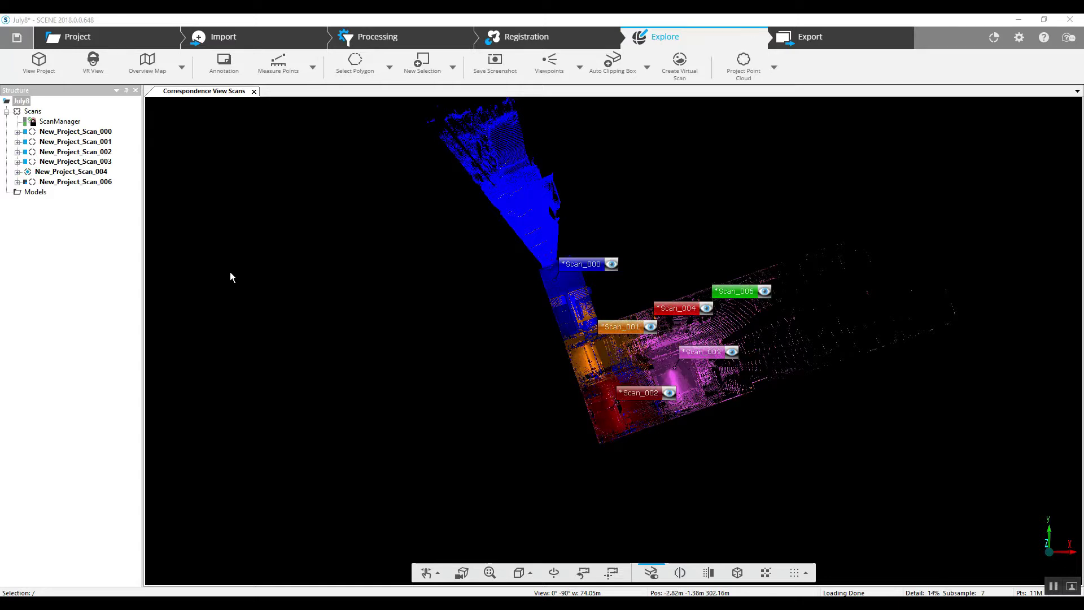
{"action": "left_click", "coordinate": [253, 91]}
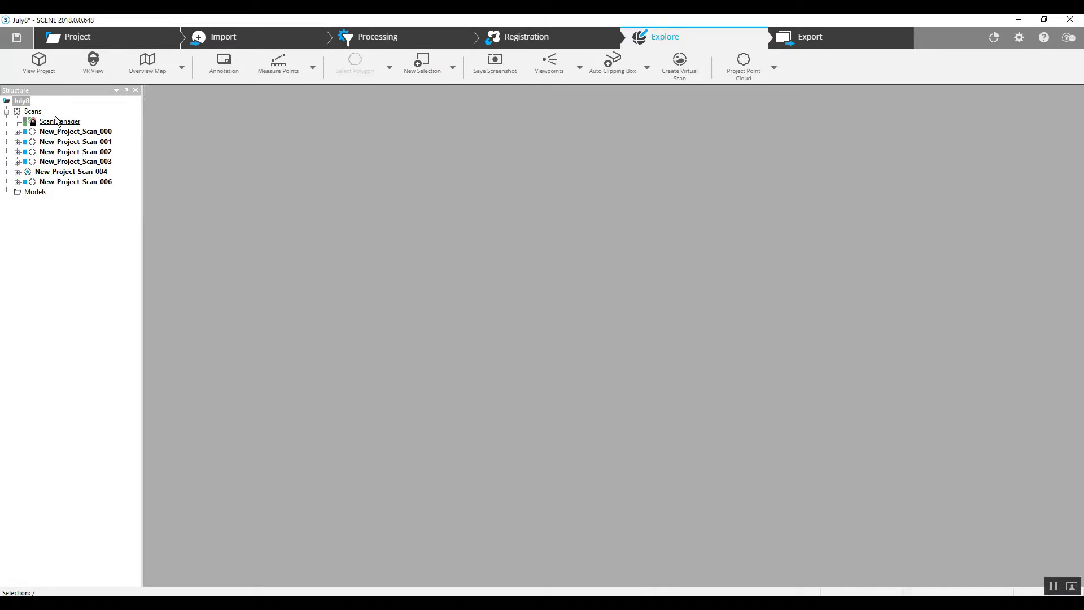
Unload all scans and previews, then visit the Registration and July8 project overviews
{"action": "right_click", "coordinate": [32, 111]}
{"action": "left_click", "coordinate": [56, 167]}
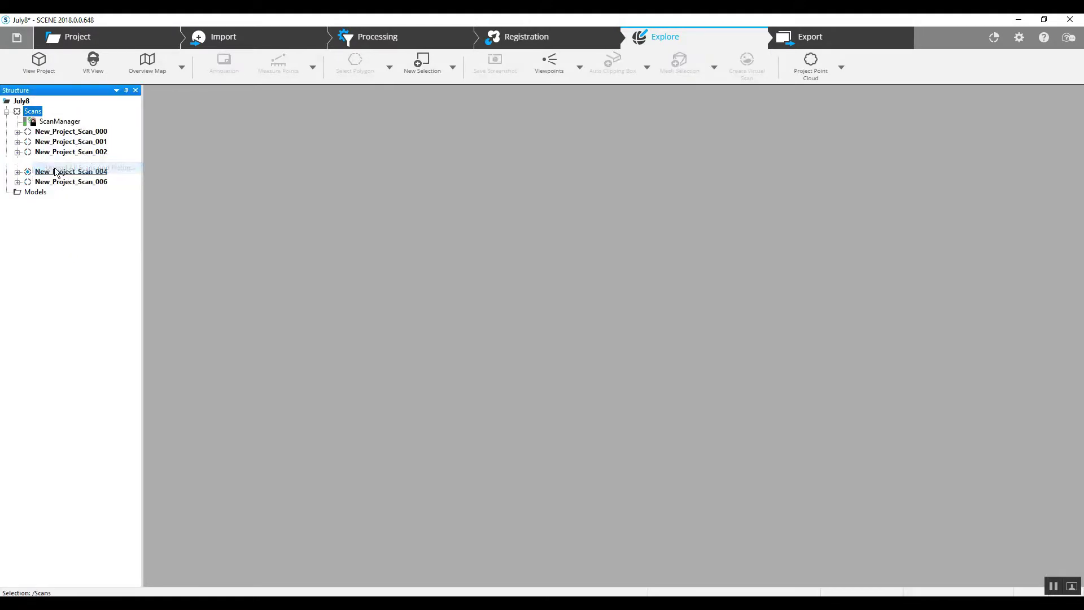
{"action": "left_click", "coordinate": [536, 38]}
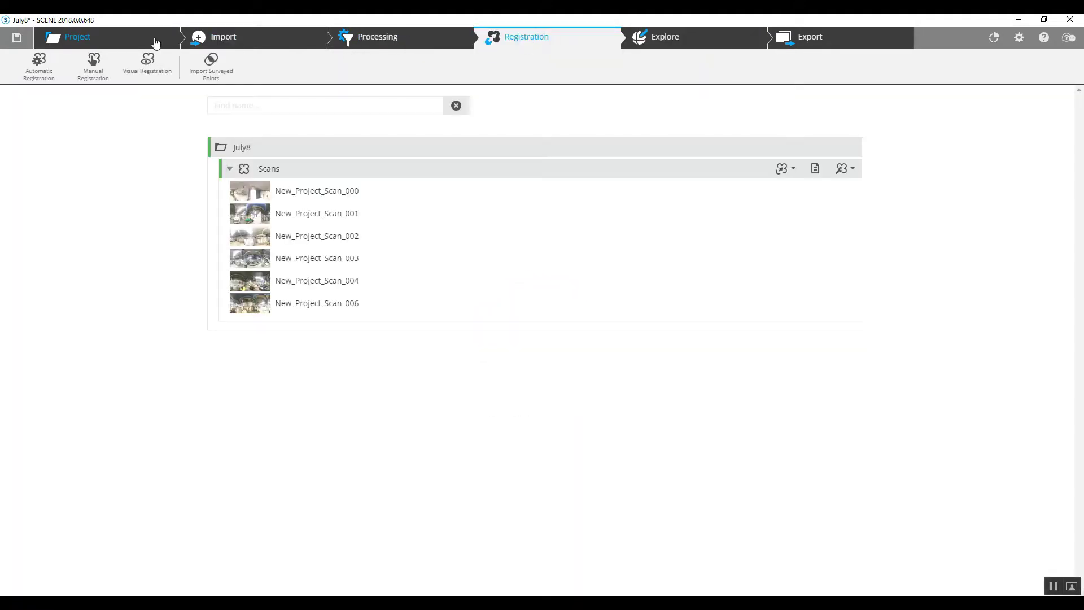
{"action": "left_click", "coordinate": [109, 44]}
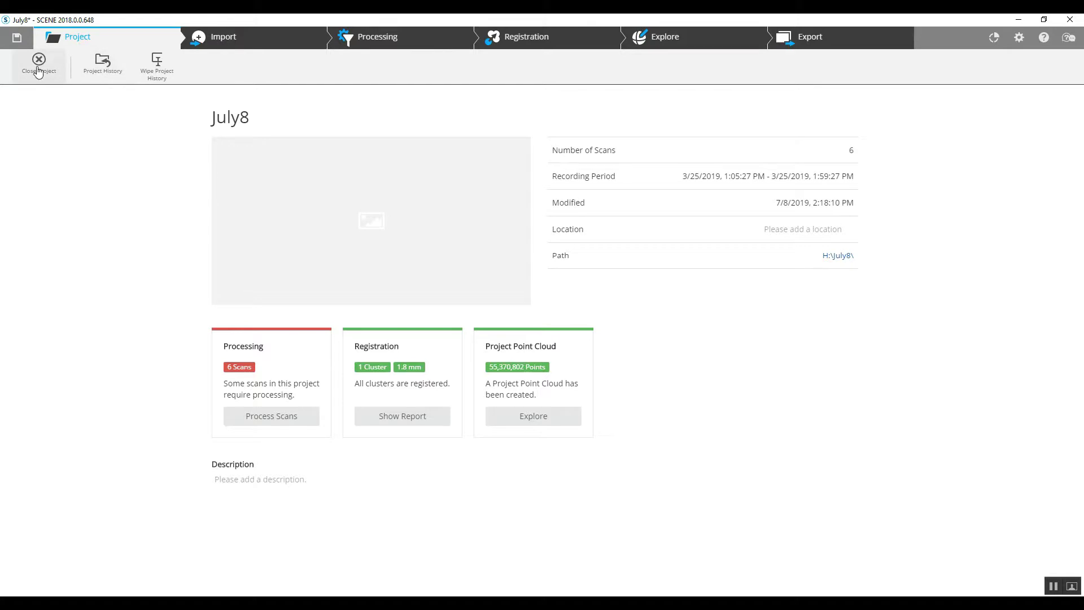
Open the Explore 3D view and zoom and orbit around the merged project point cloud
{"action": "left_click", "coordinate": [709, 47]}
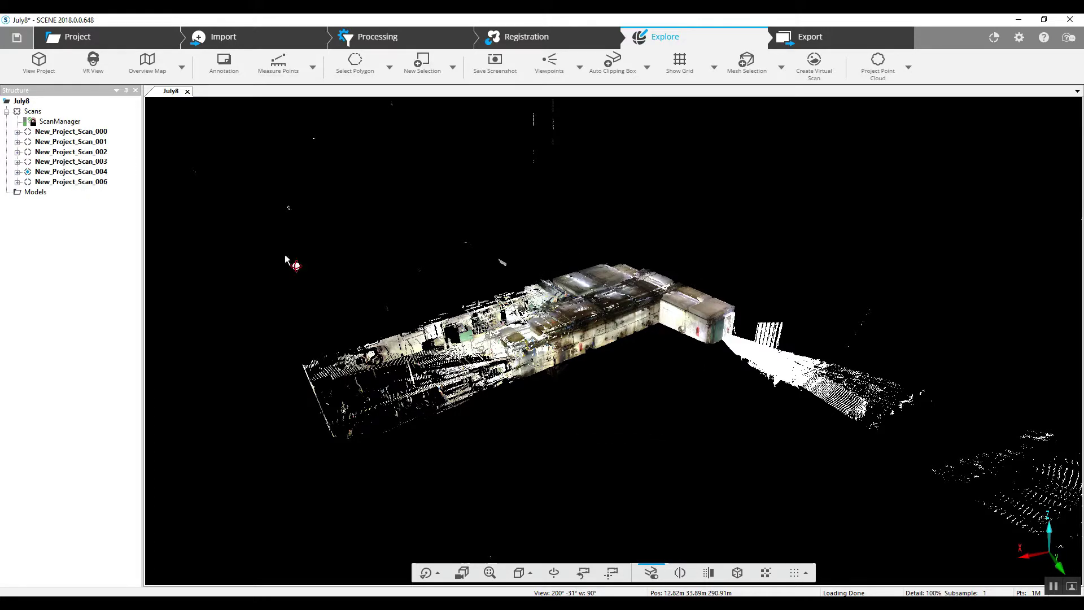
{"action": "scroll", "coordinate": [573, 379], "scroll_direction": "up", "scroll_amount": 2}
{"action": "scroll", "coordinate": [573, 379], "scroll_direction": "up", "scroll_amount": 2}
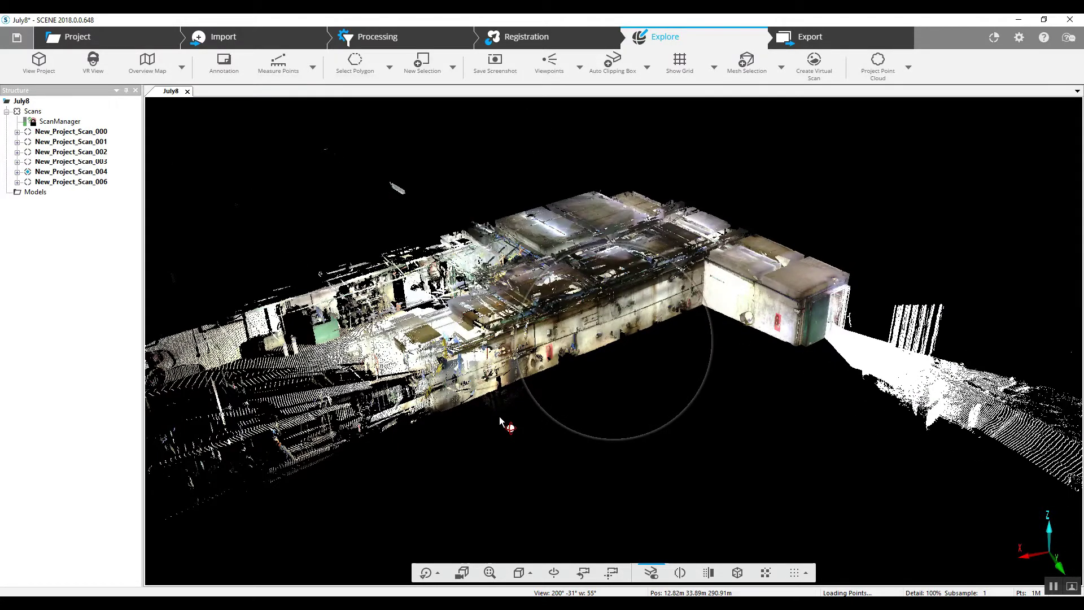
{"action": "left_click_drag", "start_coordinate": [503, 426], "coordinate": [587, 256]}
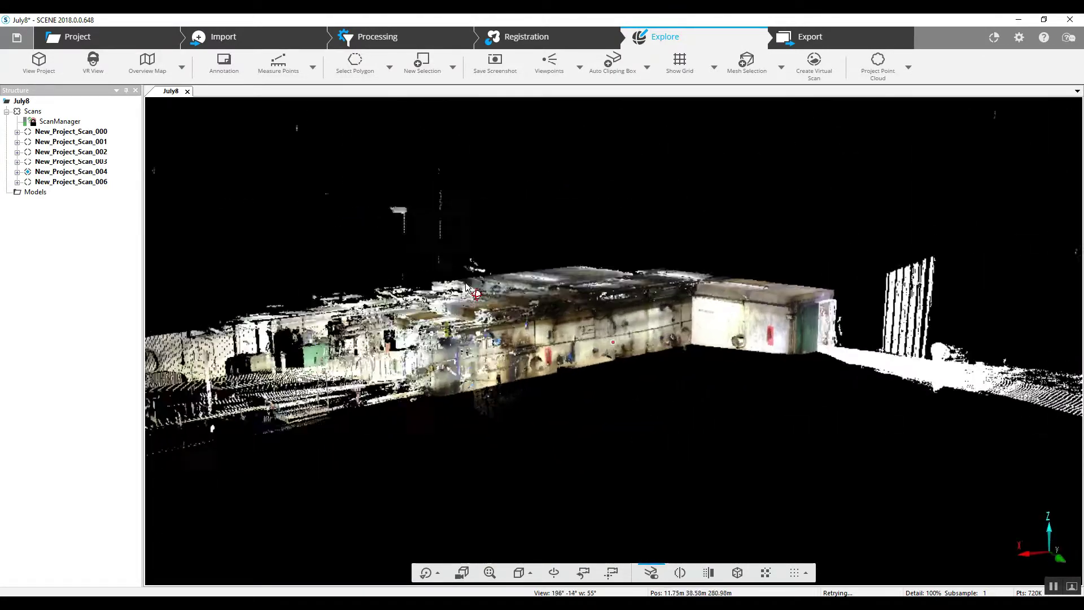
{"action": "left_click_drag", "start_coordinate": [467, 288], "coordinate": [726, 320]}
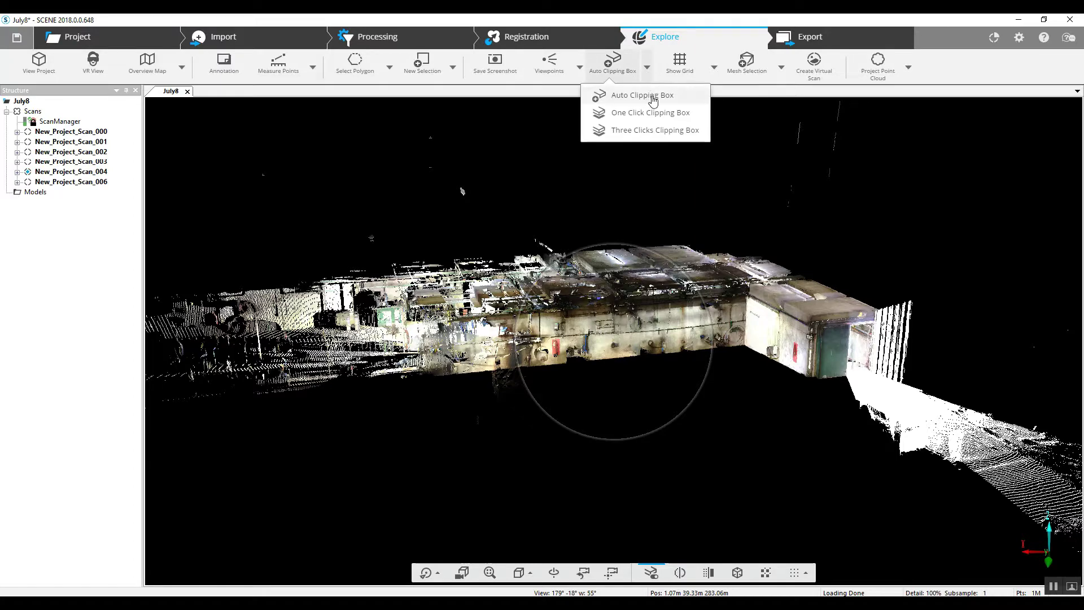
Add an auto clipping box in top view, raise its top and widen its left and right sides
{"action": "left_click", "coordinate": [653, 101]}
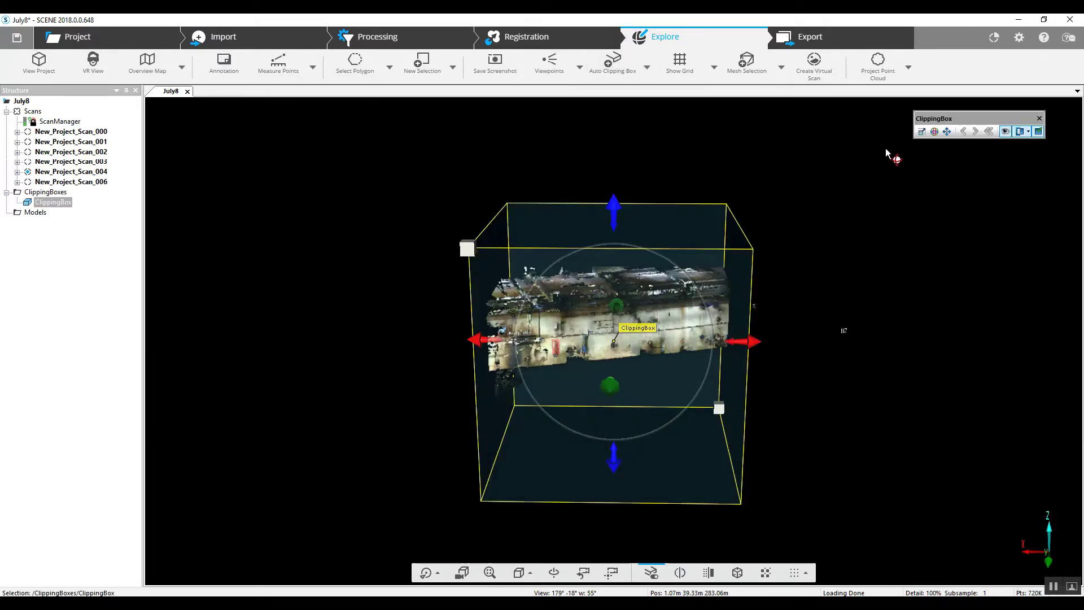
{"action": "left_click_drag", "start_coordinate": [855, 253], "coordinate": [859, 450]}
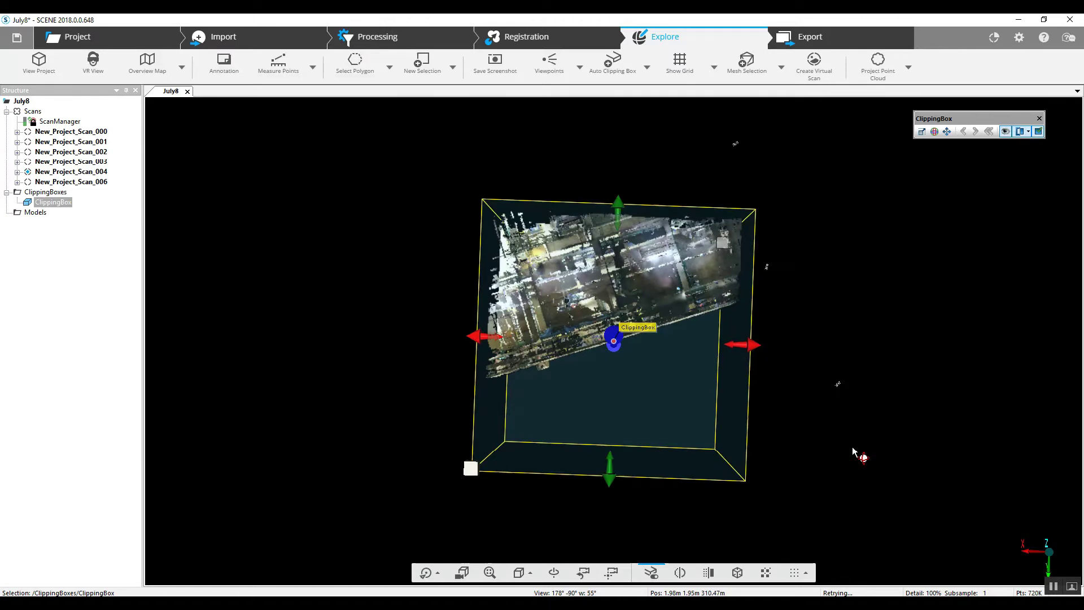
{"action": "left_click_drag", "start_coordinate": [625, 201], "coordinate": [622, 120]}
{"action": "scroll", "coordinate": [606, 265], "scroll_direction": "down", "scroll_amount": 2}
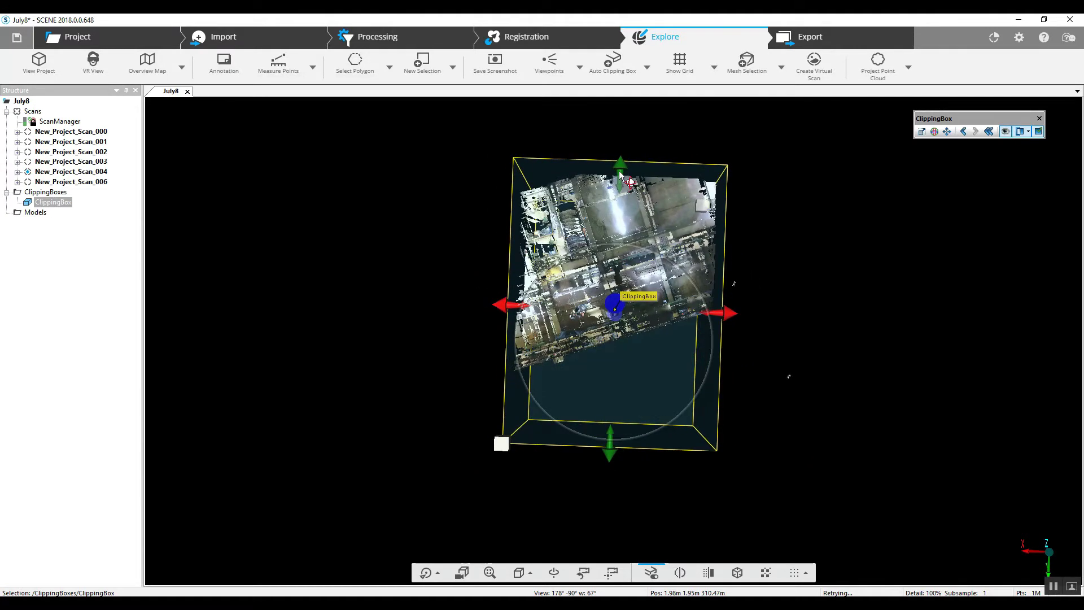
{"action": "mouse_move", "coordinate": [621, 172]}
{"action": "left_mouse_down"}
{"action": "mouse_move", "coordinate": [624, 148]}
{"action": "mouse_move", "coordinate": [617, 160]}
{"action": "left_mouse_up"}
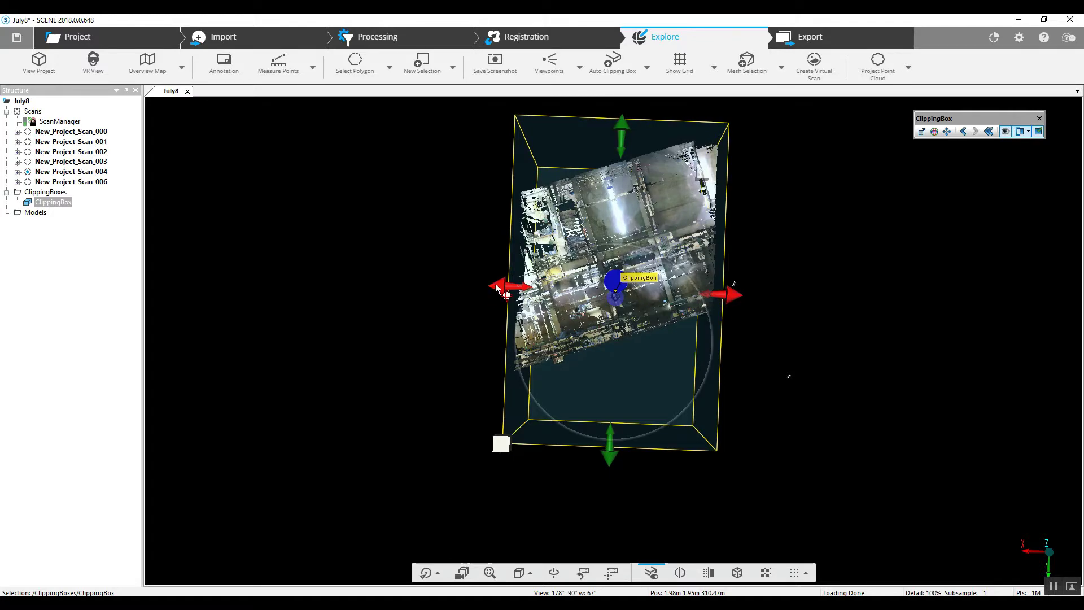
{"action": "left_click_drag", "start_coordinate": [497, 288], "coordinate": [398, 285]}
{"action": "left_click_drag", "start_coordinate": [728, 294], "coordinate": [847, 298]}
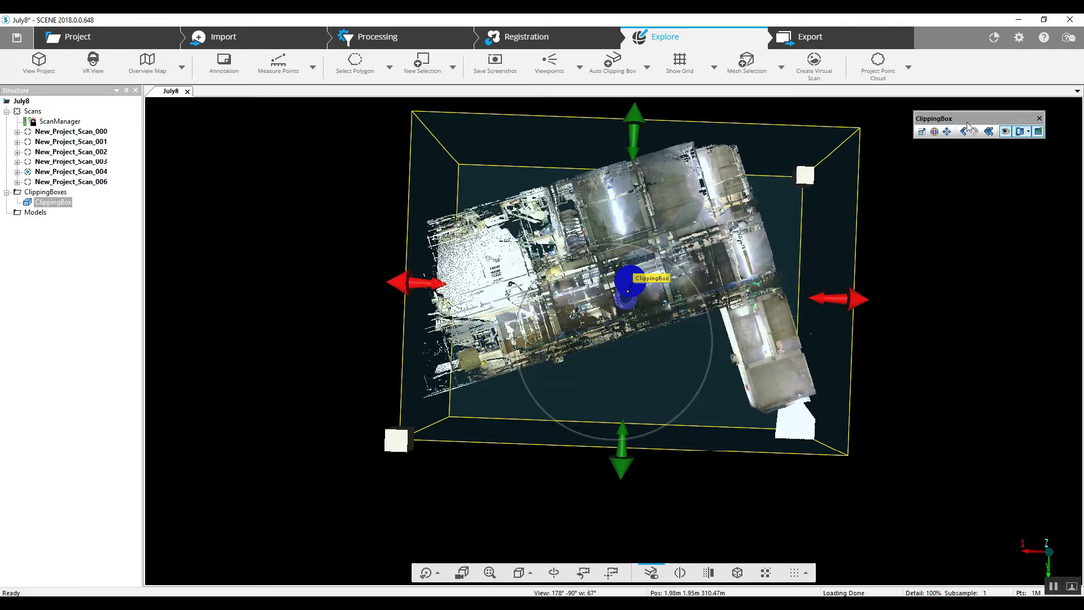
{"action": "left_click", "coordinate": [934, 132]}
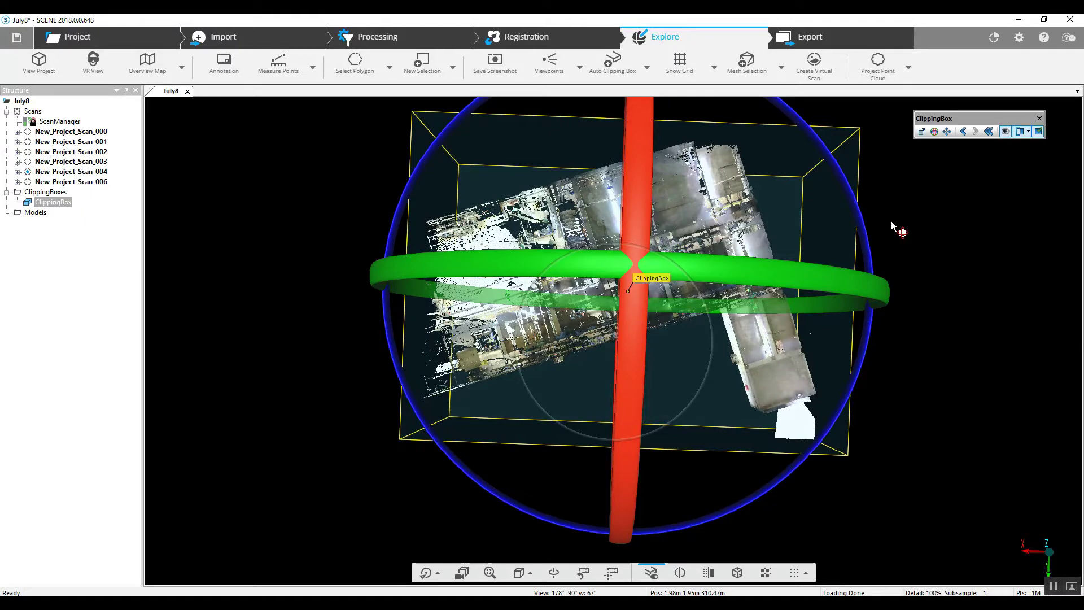
Rotate the clipping box about 17° to align with the building walls, then check from another angle
{"action": "left_click_drag", "start_coordinate": [869, 244], "coordinate": [852, 157]}
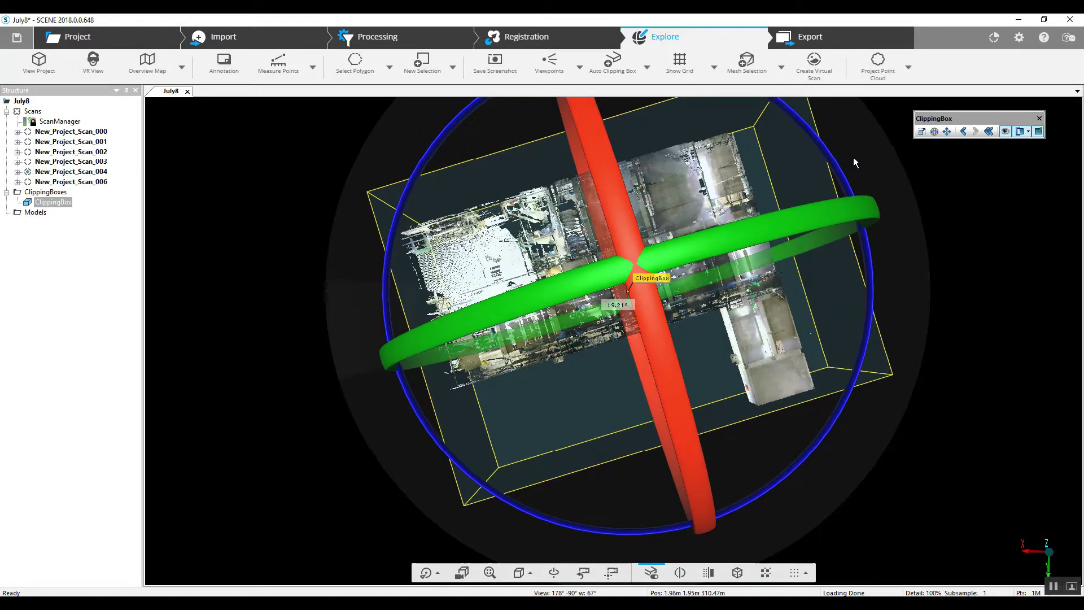
{"action": "left_click", "coordinate": [962, 269]}
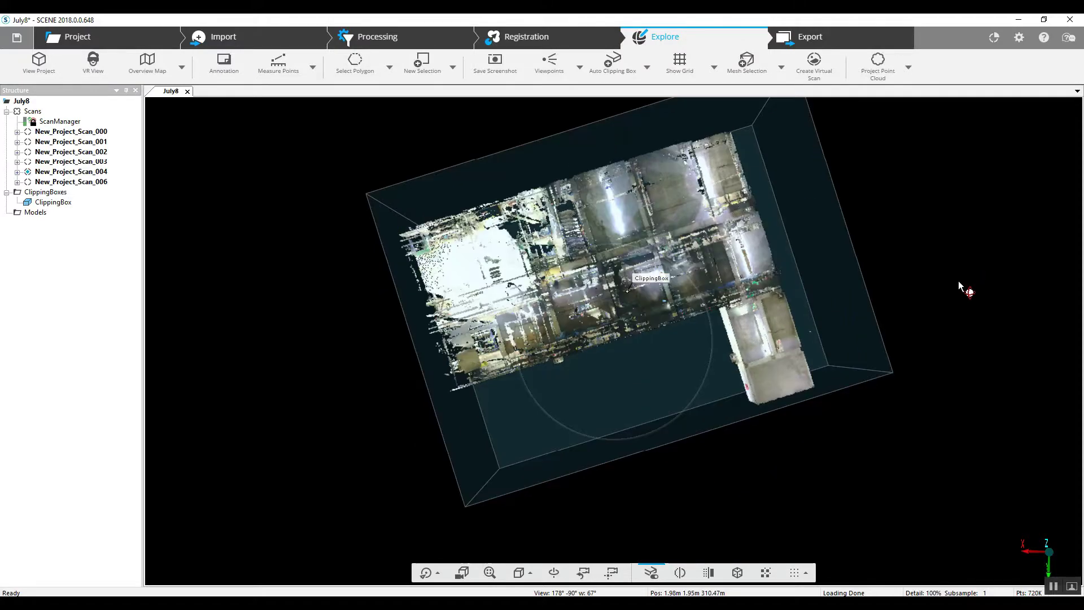
{"action": "left_click_drag", "start_coordinate": [746, 291], "coordinate": [901, 358]}
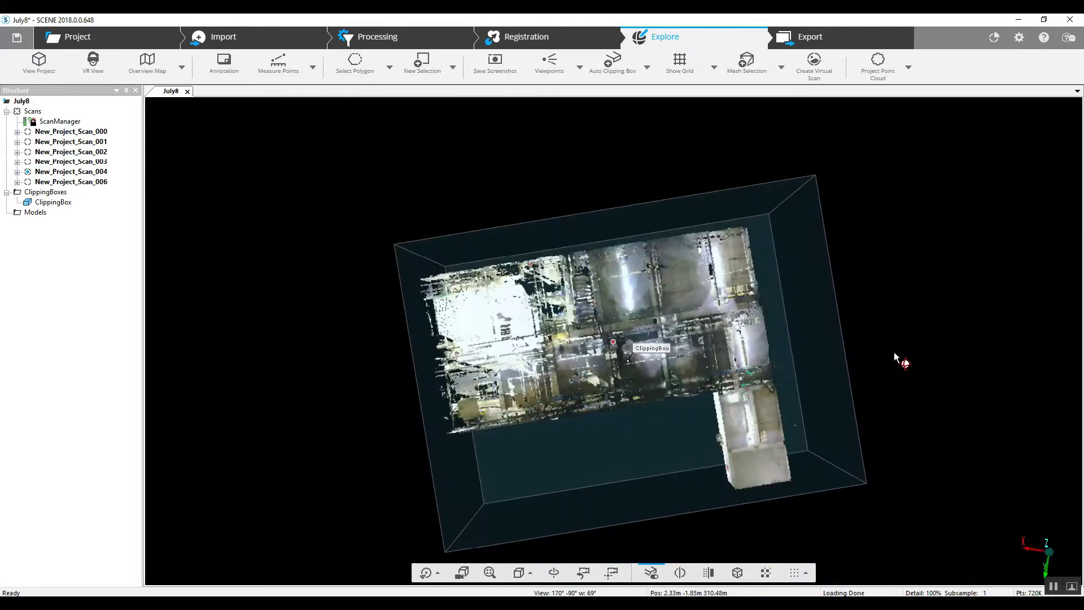
{"action": "left_click", "coordinate": [660, 493]}
Raise the clipping box's bottom face and orbit to a near top-down view
{"action": "left_click_drag", "start_coordinate": [649, 506], "coordinate": [637, 459]}
{"action": "left_click_drag", "start_coordinate": [915, 384], "coordinate": [430, 386]}
{"action": "left_click_drag", "start_coordinate": [835, 392], "coordinate": [954, 370]}
{"action": "left_click_drag", "start_coordinate": [806, 250], "coordinate": [819, 370]}
Pull the box's right side inward and raise its floor about 1.9 m, inspecting from several angles
{"action": "left_click_drag", "start_coordinate": [866, 435], "coordinate": [893, 288]}
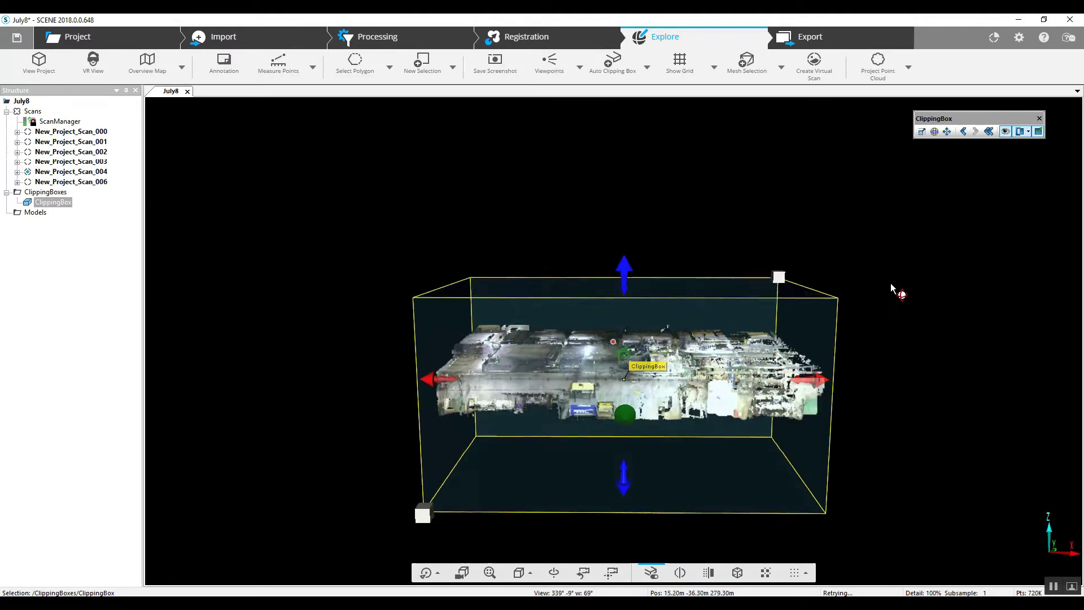
{"action": "left_click_drag", "start_coordinate": [623, 496], "coordinate": [625, 448]}
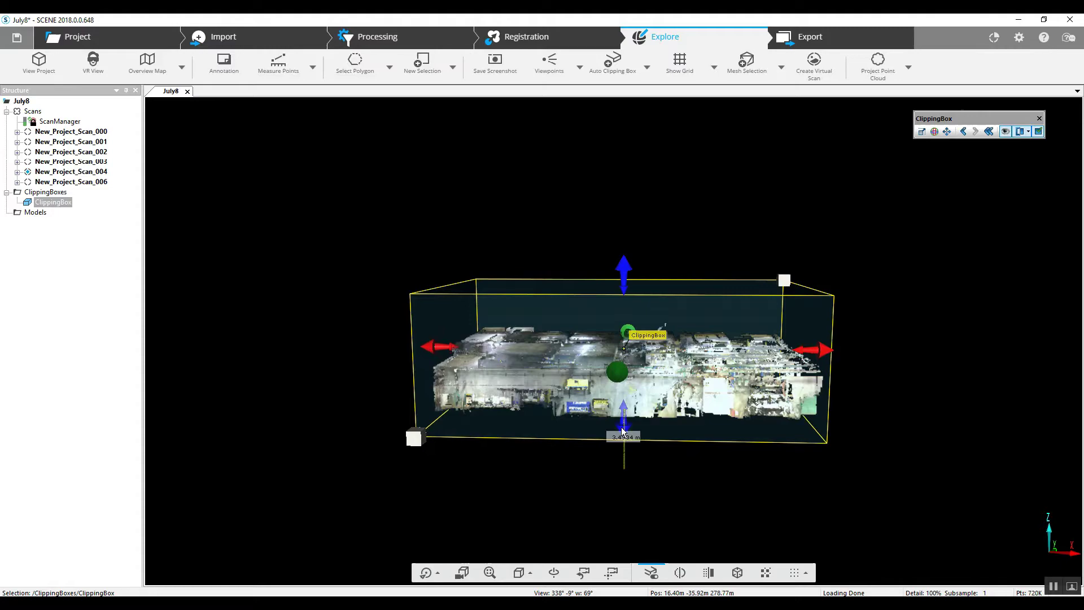
{"action": "scroll", "coordinate": [740, 418], "scroll_direction": "up", "scroll_amount": 5}
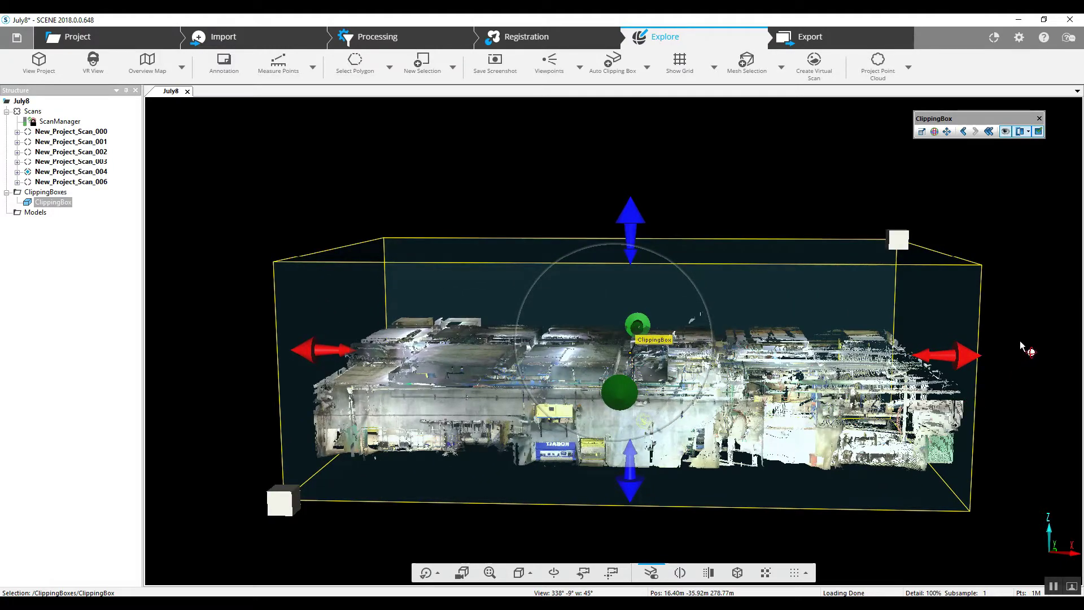
{"action": "left_click_drag", "start_coordinate": [1027, 345], "coordinate": [590, 323]}
{"action": "left_click_drag", "start_coordinate": [650, 305], "coordinate": [664, 443]}
{"action": "left_click_drag", "start_coordinate": [942, 456], "coordinate": [508, 358]}
Zoom and orbit around the cropped piping to inspect the clipping box from the side and above
{"action": "scroll", "coordinate": [507, 357], "scroll_direction": "up", "scroll_amount": 6}
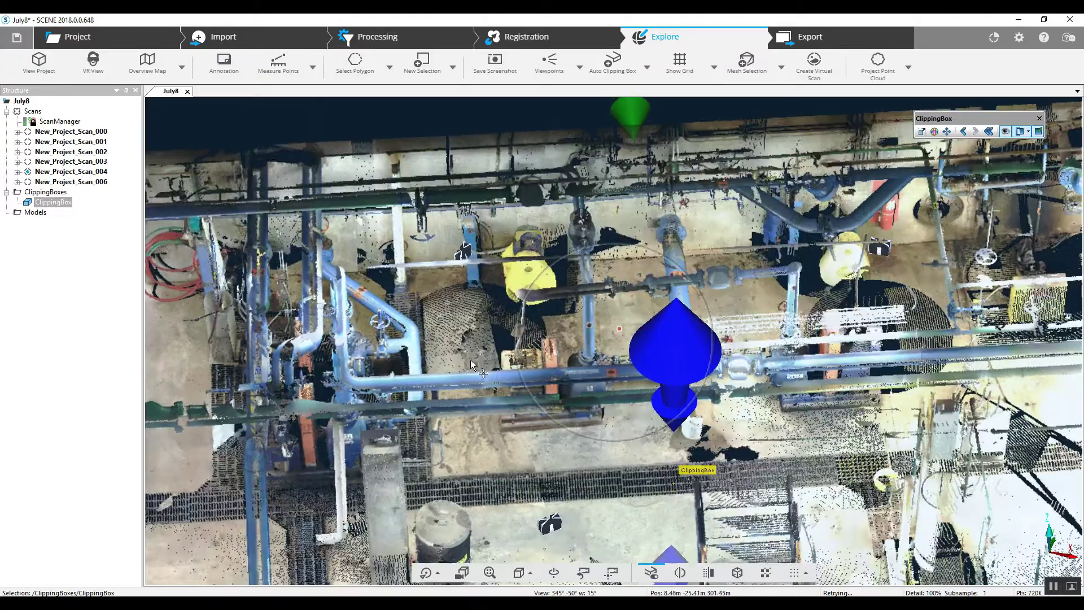
{"action": "right_click_drag", "start_coordinate": [470, 361], "coordinate": [512, 284]}
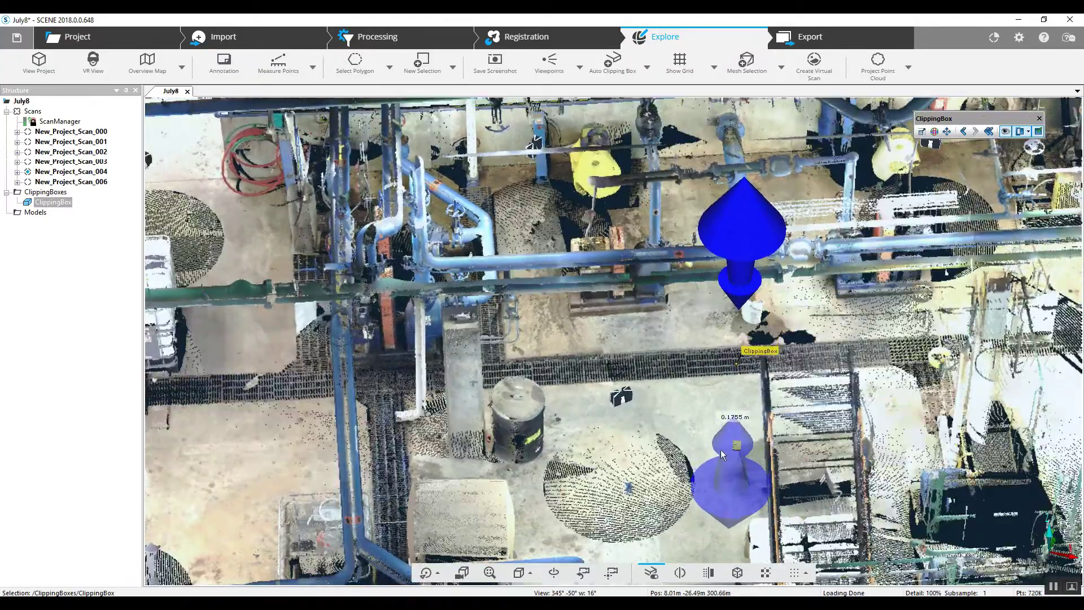
{"action": "left_click_drag", "start_coordinate": [721, 450], "coordinate": [452, 381]}
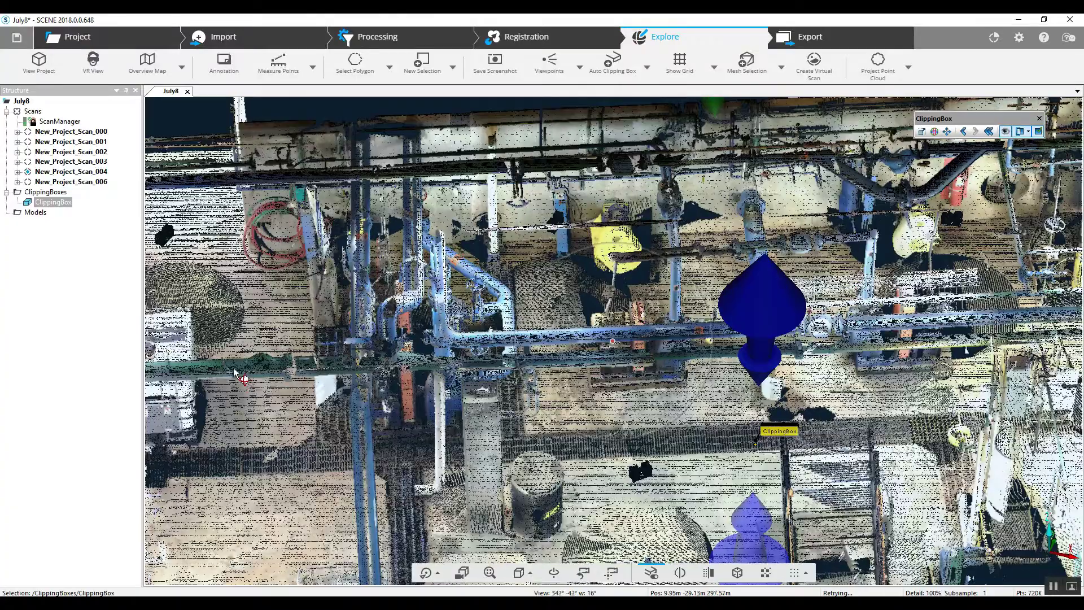
{"action": "left_click_drag", "start_coordinate": [234, 373], "coordinate": [117, 286]}
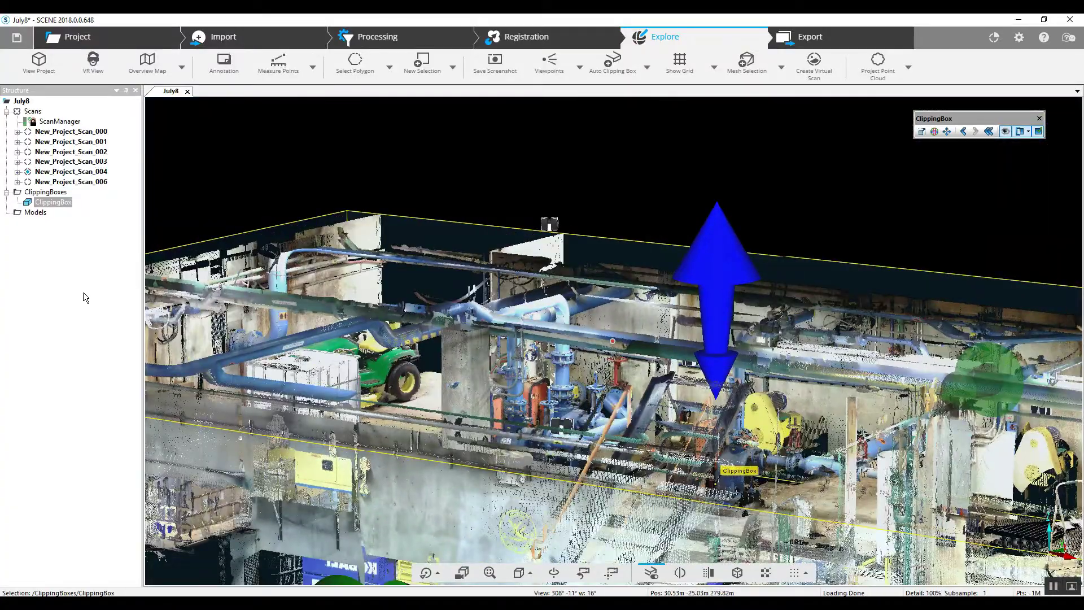
{"action": "left_click_drag", "start_coordinate": [874, 207], "coordinate": [811, 423]}
{"action": "scroll", "coordinate": [883, 419], "scroll_direction": "down", "scroll_amount": 5}
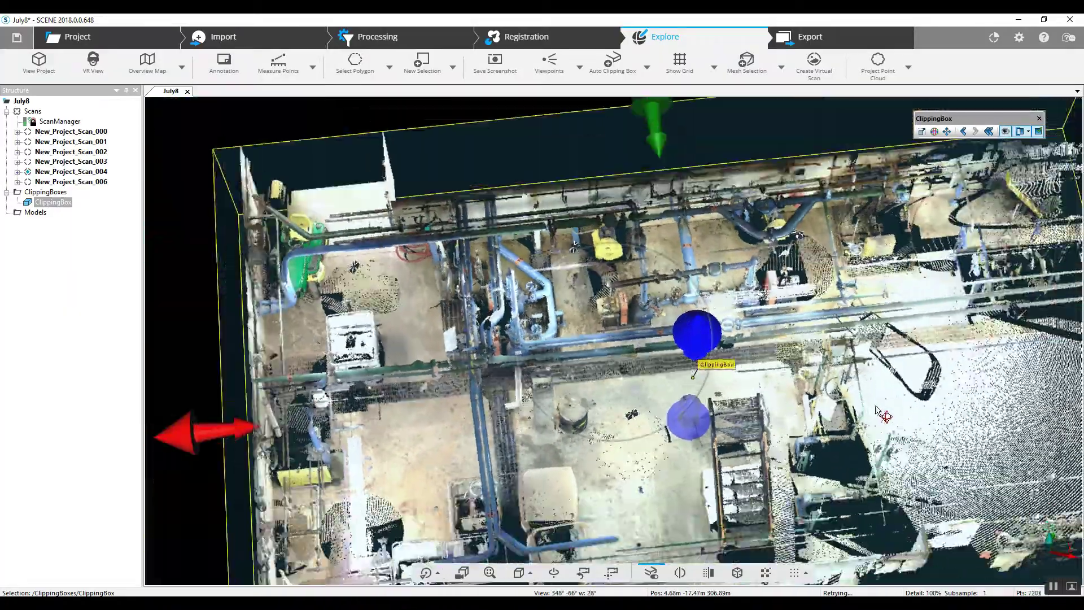
{"action": "left_click_drag", "start_coordinate": [870, 487], "coordinate": [842, 303]}
Raise the box bottom to flatten it into a thin ceiling-height slice of the piping
{"action": "left_click_drag", "start_coordinate": [693, 510], "coordinate": [694, 446]}
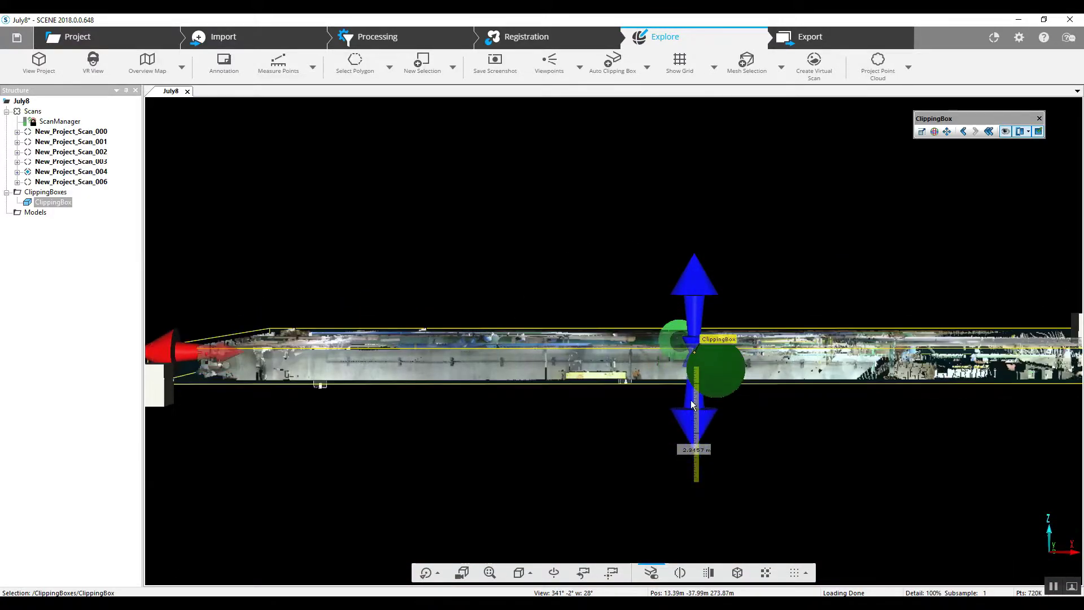
{"action": "left_click_drag", "start_coordinate": [787, 294], "coordinate": [784, 445]}
{"action": "left_click_drag", "start_coordinate": [700, 352], "coordinate": [696, 346]}
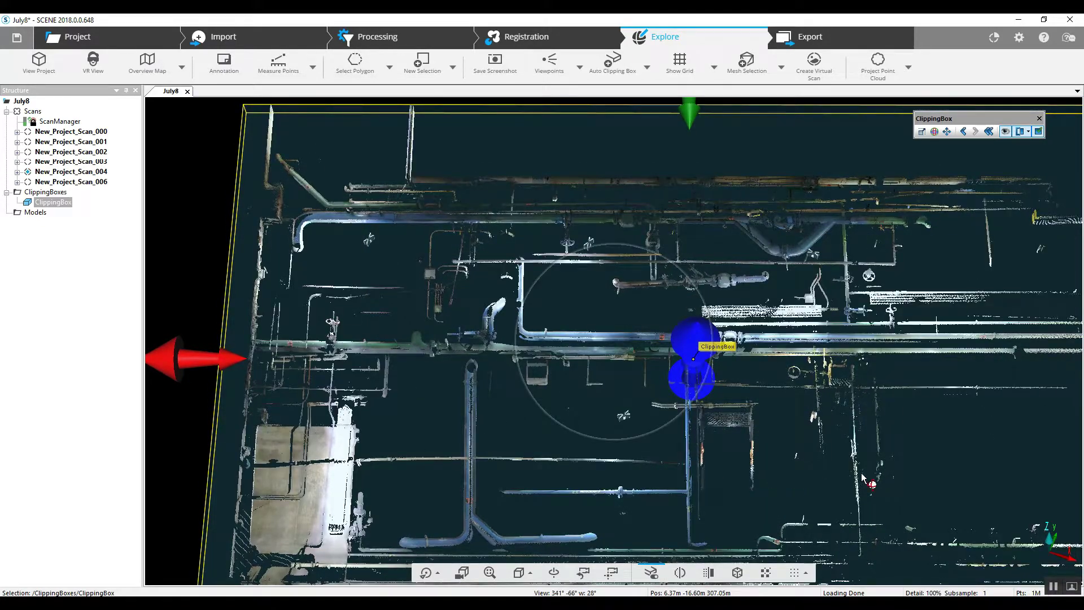
{"action": "left_click_drag", "start_coordinate": [862, 477], "coordinate": [788, 270]}
Lower the clipping box's top, then raise its bottom to leave a thin floor-level slice
{"action": "scroll", "coordinate": [795, 423], "scroll_direction": "down", "scroll_amount": 5}
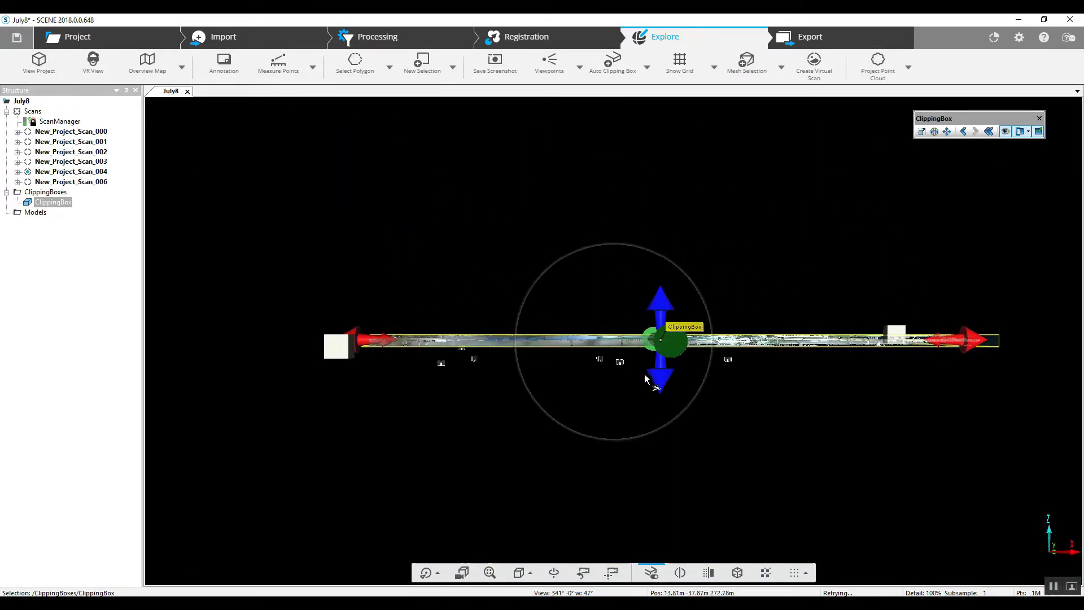
{"action": "left_click_drag", "start_coordinate": [659, 382], "coordinate": [660, 452]}
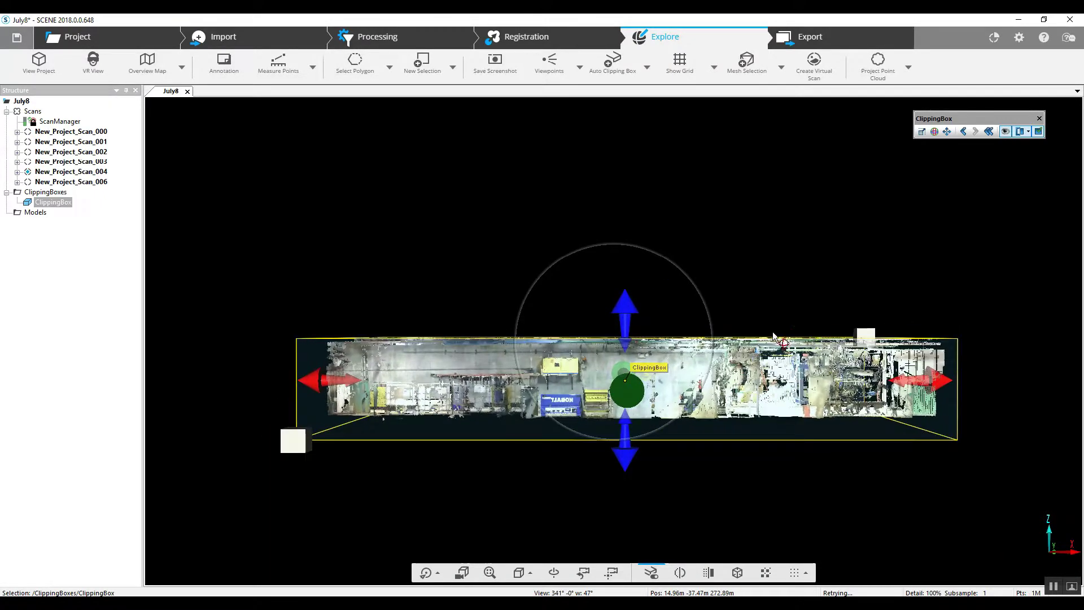
{"action": "scroll", "coordinate": [785, 294], "scroll_direction": "up", "scroll_amount": 2}
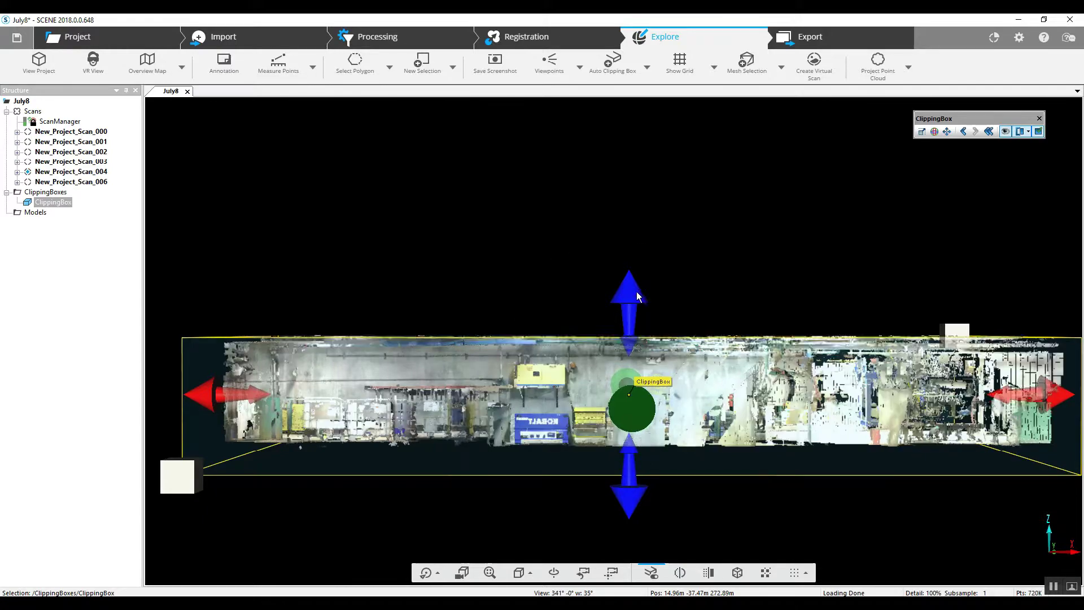
{"action": "left_click_drag", "start_coordinate": [636, 292], "coordinate": [640, 377]}
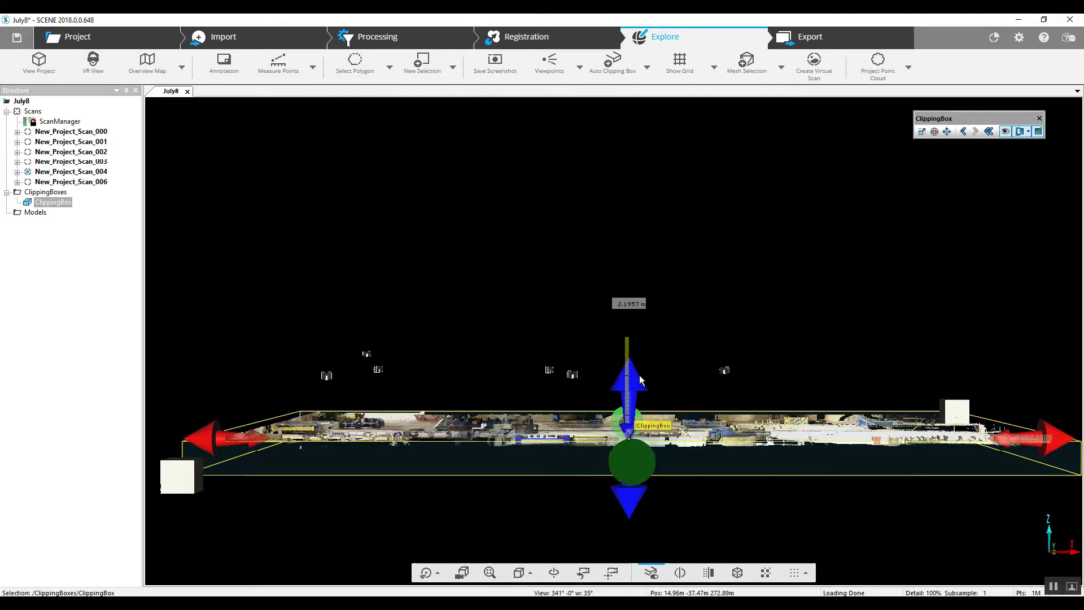
{"action": "left_click_drag", "start_coordinate": [832, 228], "coordinate": [819, 248]}
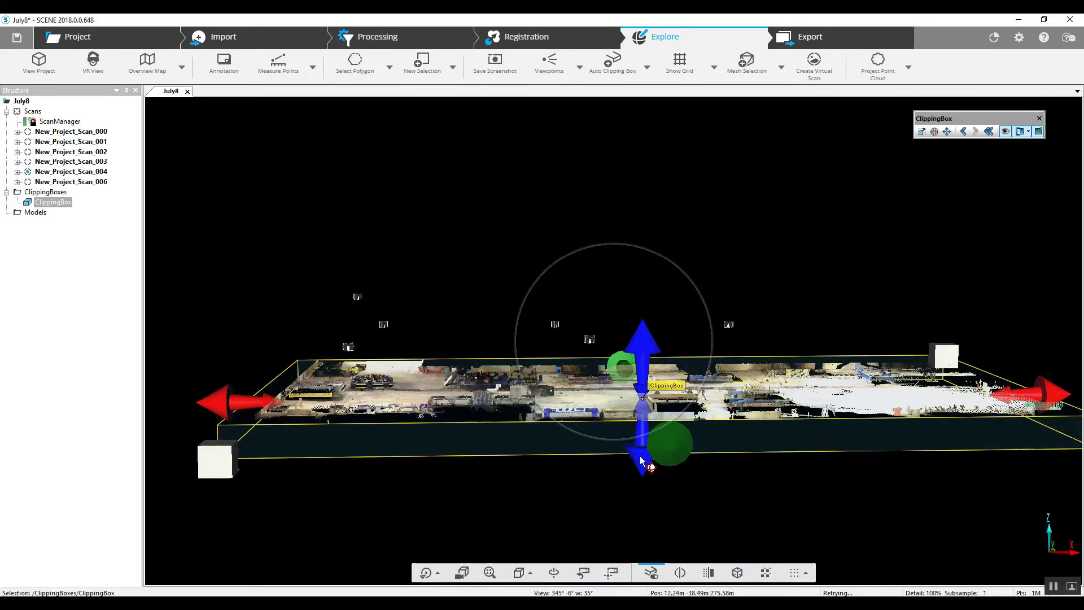
{"action": "left_click_drag", "start_coordinate": [639, 462], "coordinate": [640, 440]}
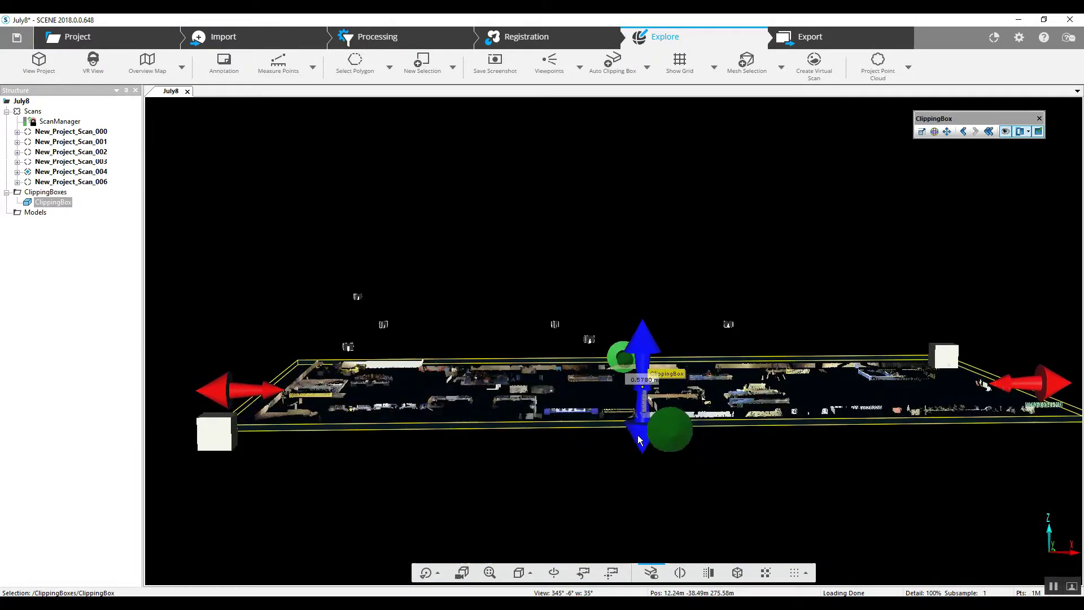
Tilt to a top-down plan view and nudge the slice height by about 0.05 m
{"action": "left_click_drag", "start_coordinate": [787, 244], "coordinate": [647, 355]}
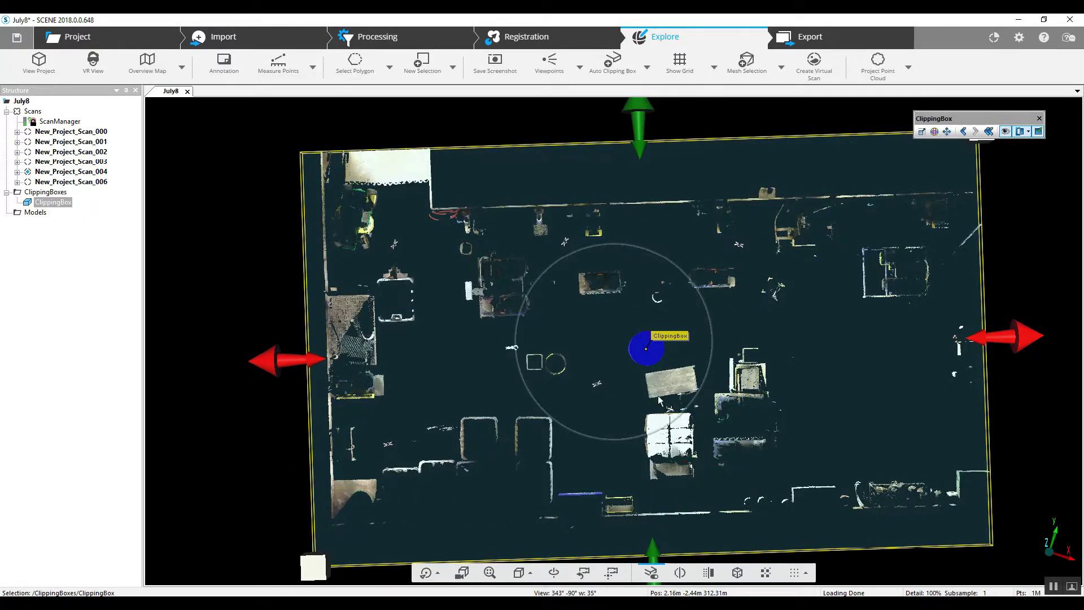
{"action": "left_click_drag", "start_coordinate": [660, 400], "coordinate": [655, 367]}
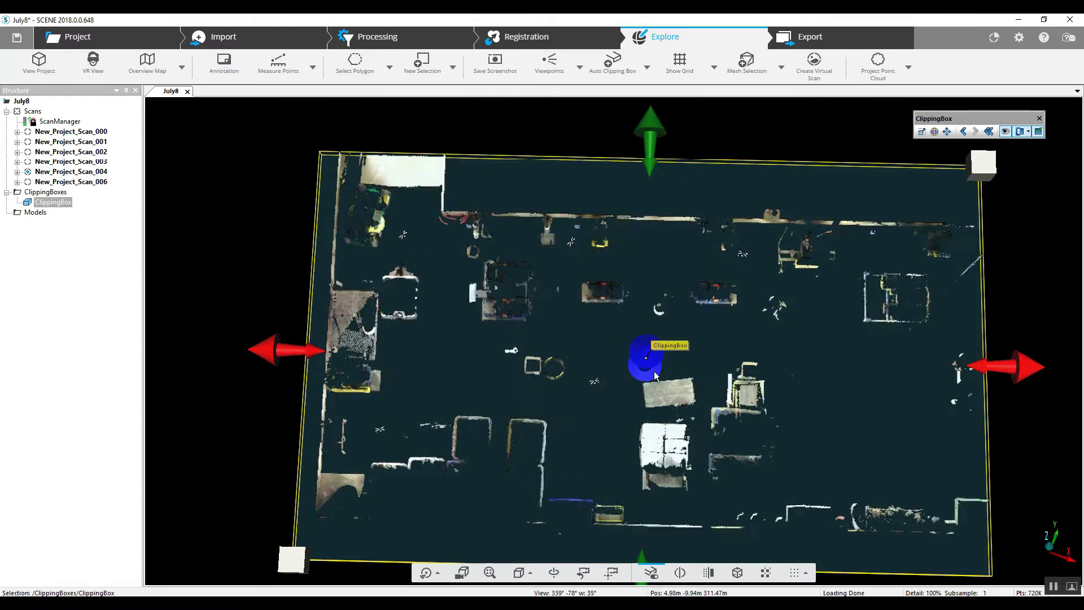
{"action": "mouse_move", "coordinate": [655, 371]}
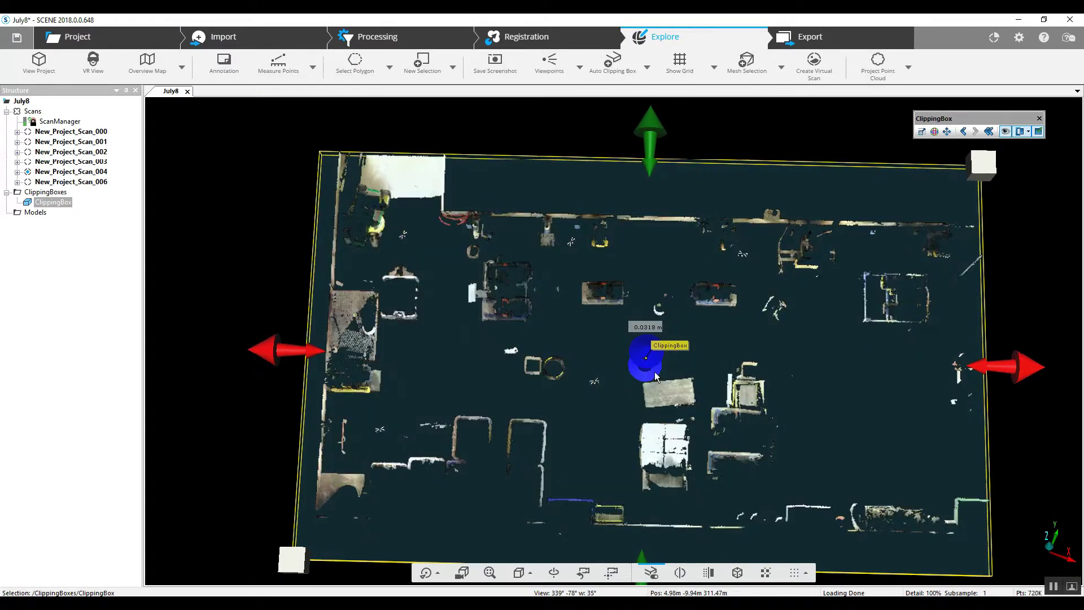
{"action": "left_click_drag", "start_coordinate": [655, 372], "coordinate": [655, 368]}
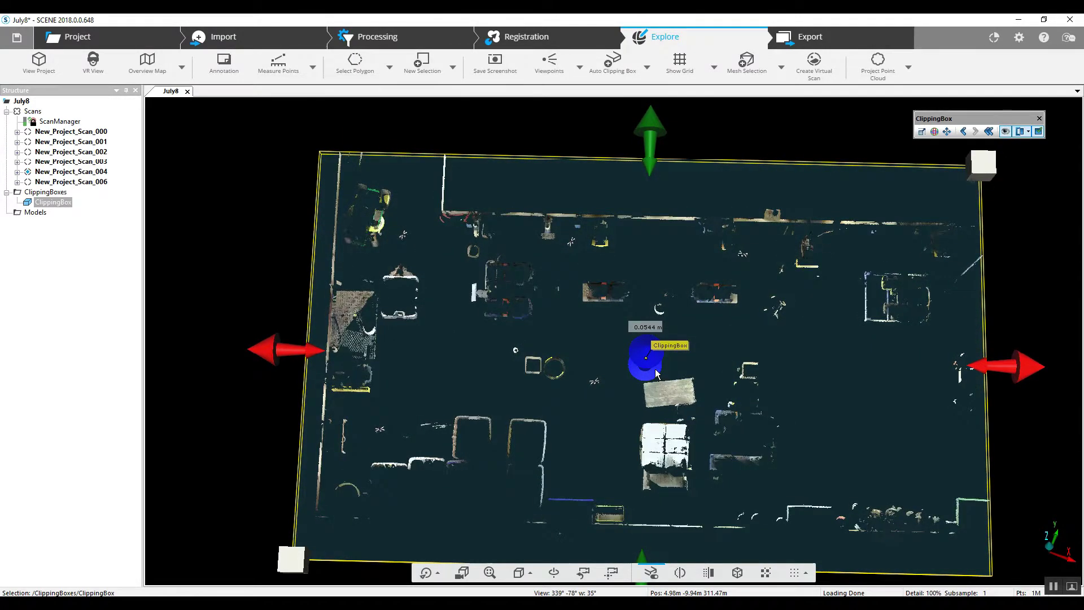
{"action": "scroll", "coordinate": [705, 383], "scroll_direction": "up", "scroll_amount": 2}
Raise the box top and lower its bottom so the floor, equipment and piping fit inside
{"action": "left_click_drag", "start_coordinate": [891, 443], "coordinate": [942, 341]}
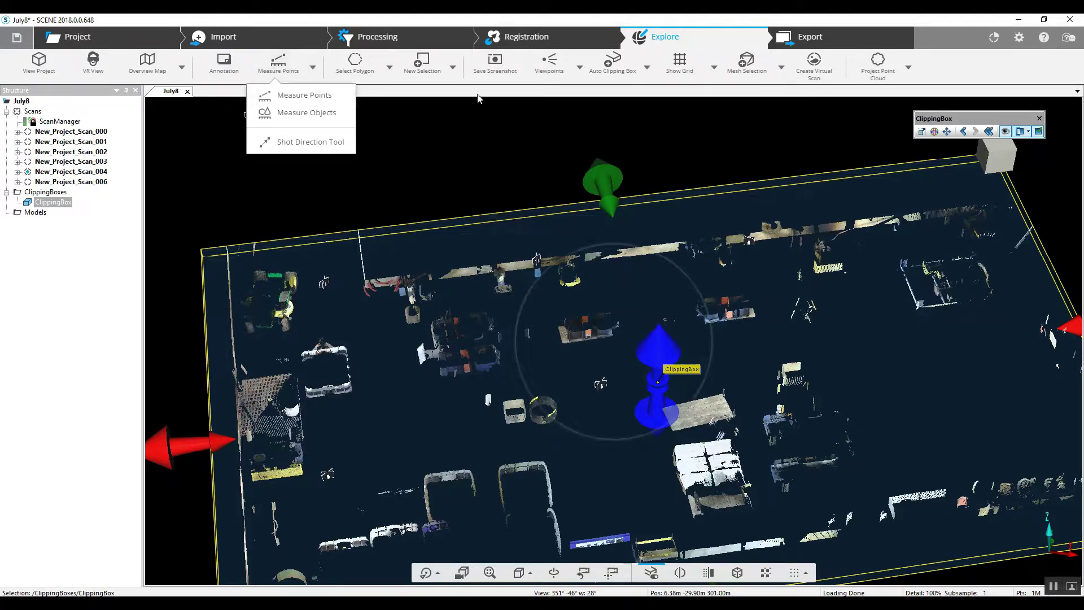
{"action": "left_click", "coordinate": [480, 118]}
{"action": "left_click_drag", "start_coordinate": [666, 350], "coordinate": [665, 309]}
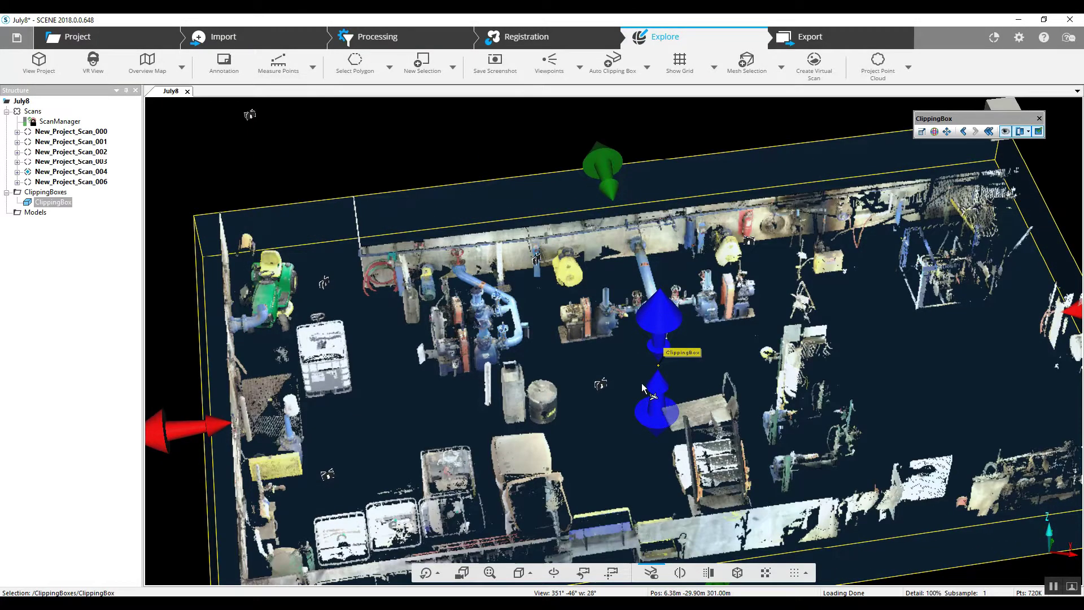
{"action": "left_click_drag", "start_coordinate": [644, 388], "coordinate": [657, 430]}
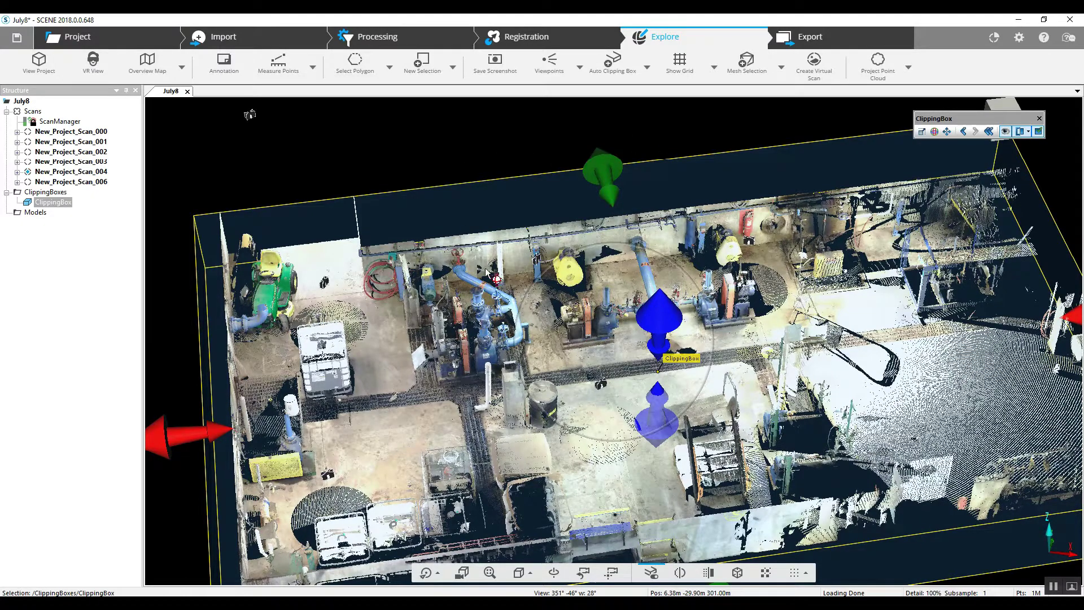
{"action": "scroll", "coordinate": [486, 272], "scroll_direction": "down", "scroll_amount": 3}
{"action": "left_click_drag", "start_coordinate": [970, 329], "coordinate": [939, 277]}
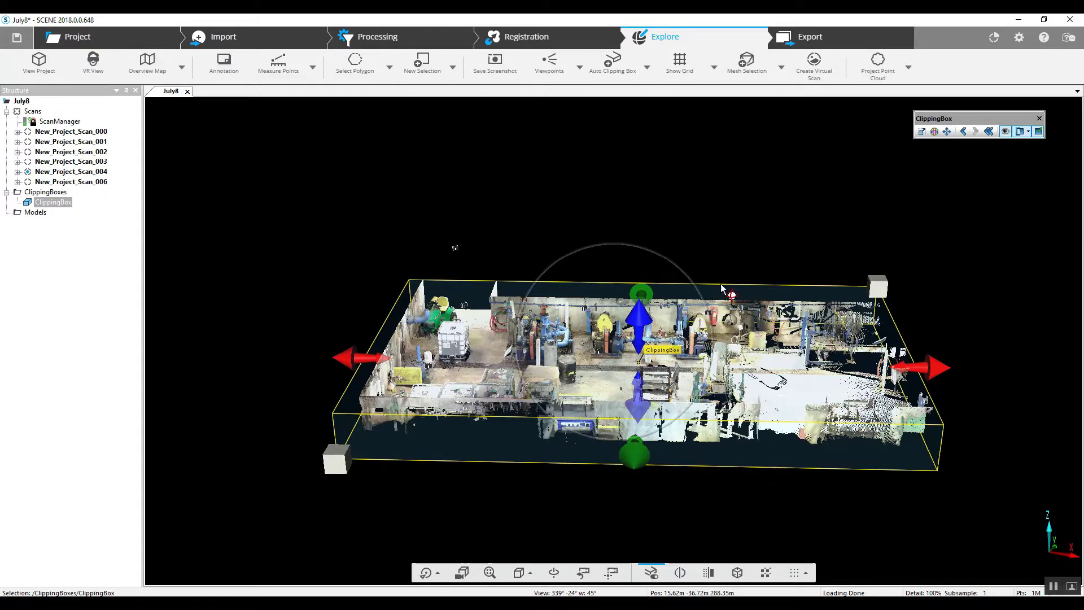
Inspect the room from several angles, then extend the box's right side outward by 0.3059 m
{"action": "left_click_drag", "start_coordinate": [797, 230], "coordinate": [885, 339]}
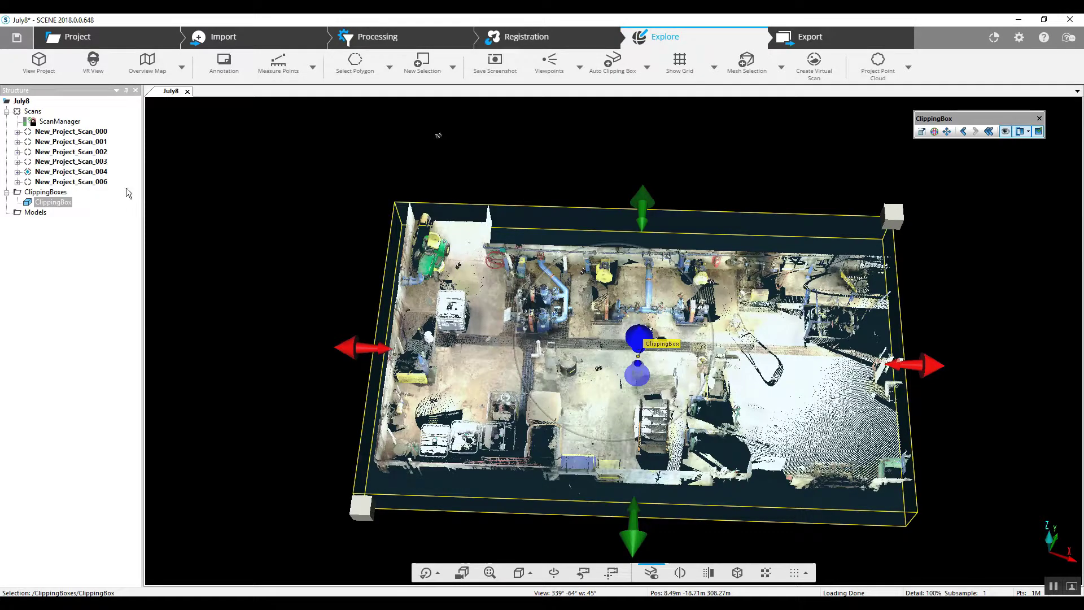
{"action": "scroll", "coordinate": [674, 422], "scroll_direction": "up", "scroll_amount": 2}
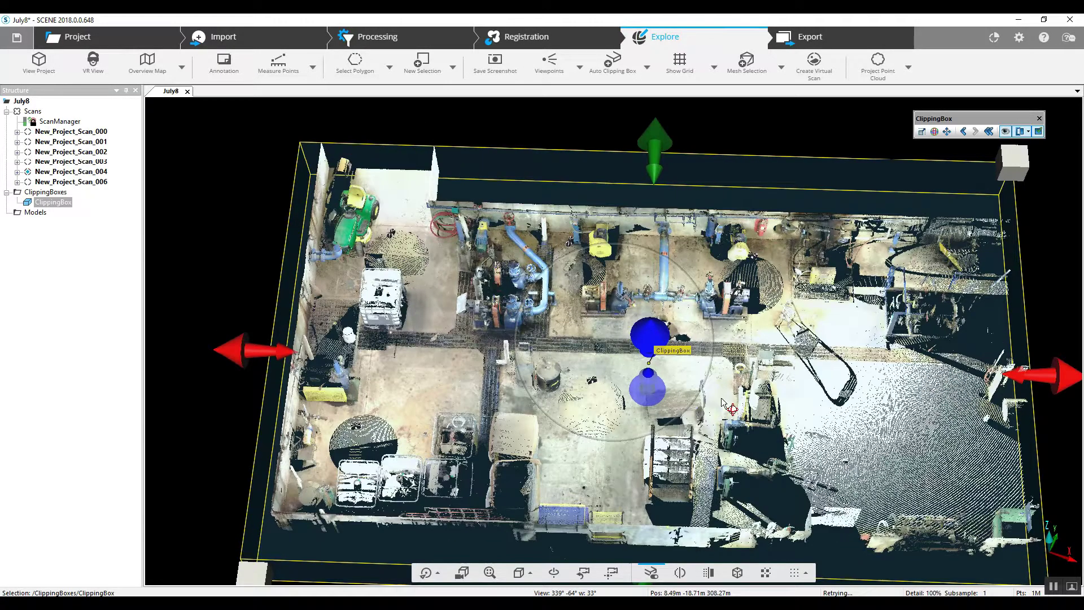
{"action": "left_click_drag", "start_coordinate": [673, 423], "coordinate": [603, 354]}
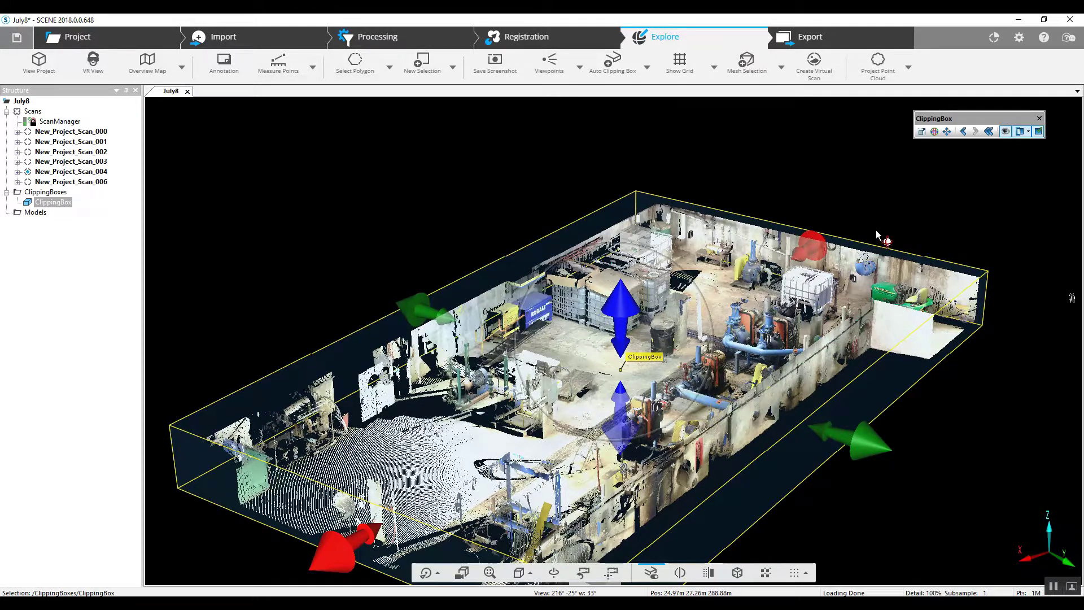
{"action": "left_click_drag", "start_coordinate": [898, 500], "coordinate": [733, 489]}
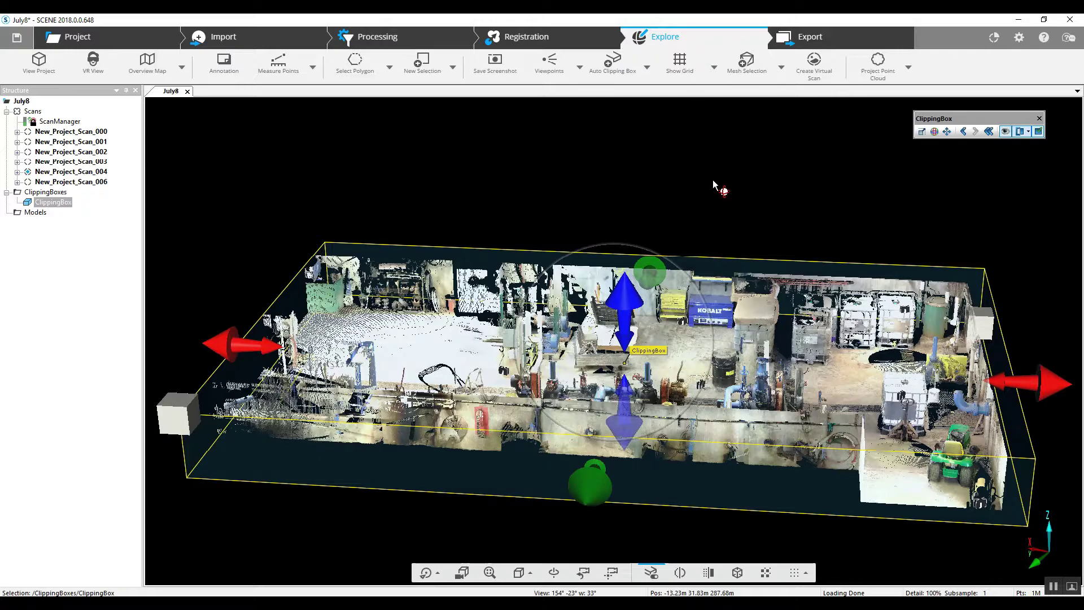
{"action": "left_click_drag", "start_coordinate": [710, 190], "coordinate": [727, 211]}
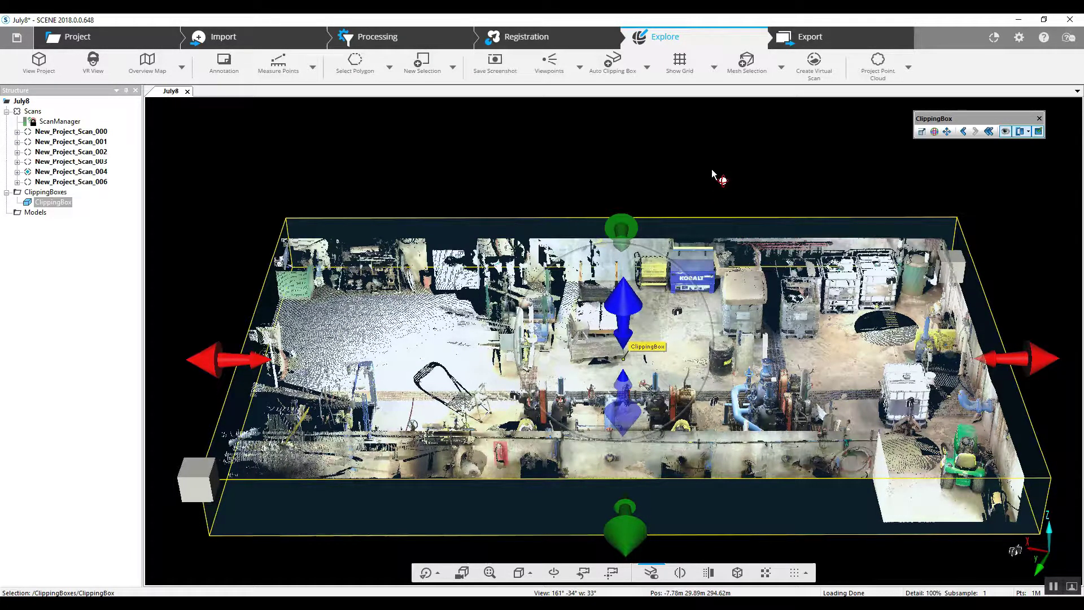
{"action": "left_click_drag", "start_coordinate": [716, 167], "coordinate": [779, 260]}
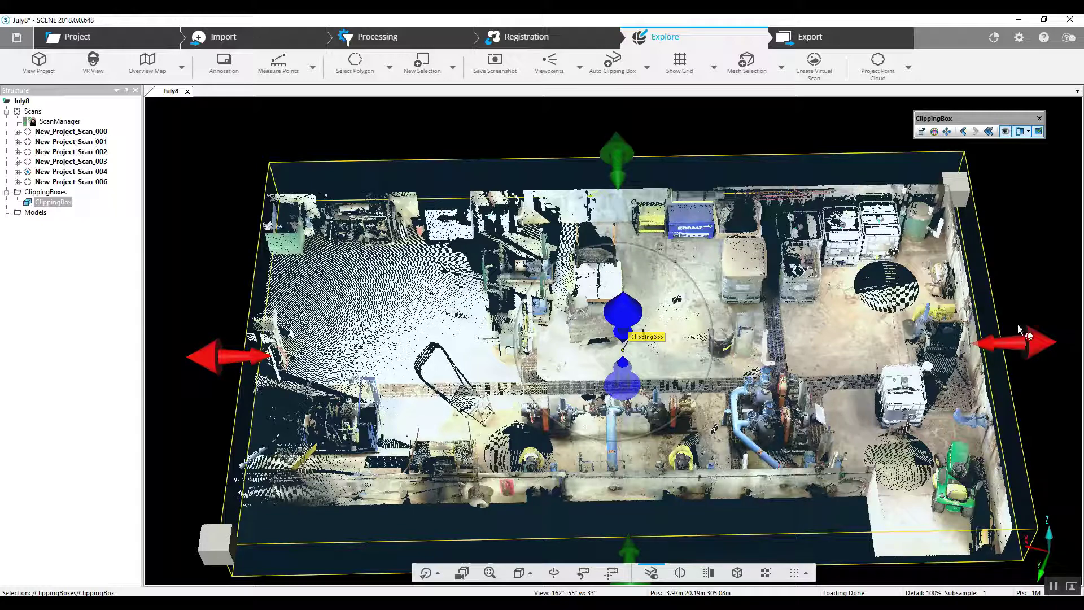
{"action": "left_click_drag", "start_coordinate": [1018, 344], "coordinate": [1032, 344]}
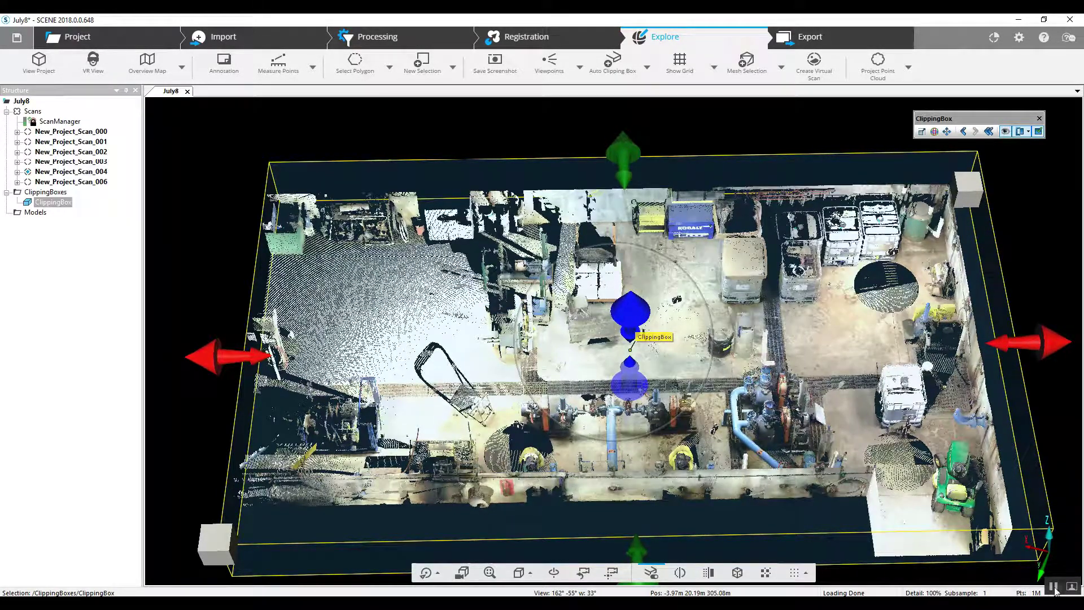